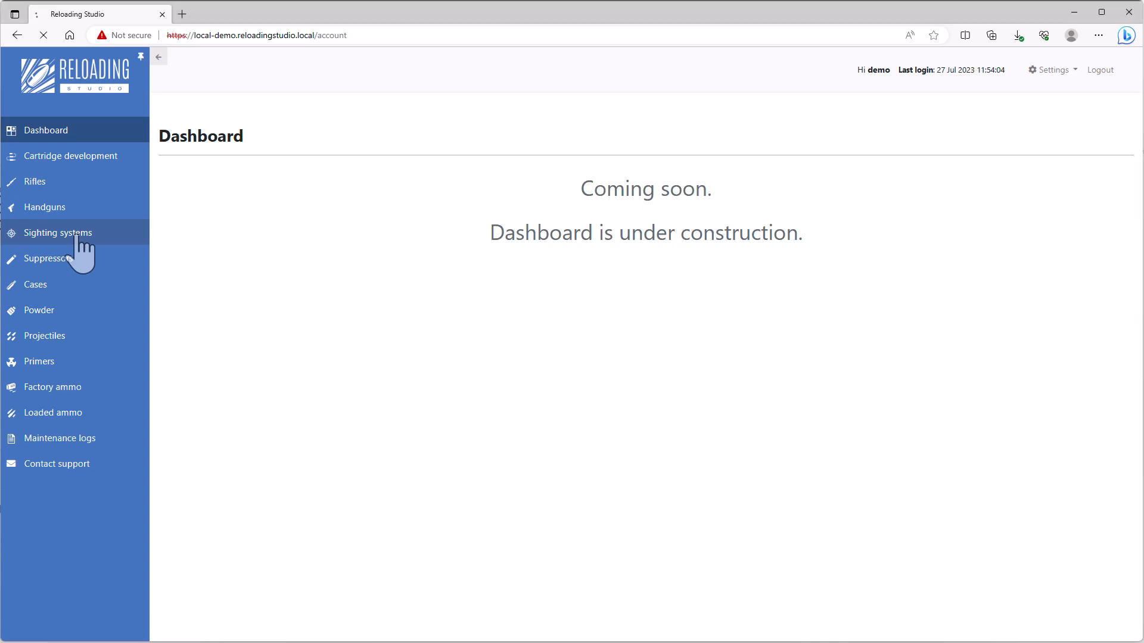
Step: Look over the Sighting systems and Rifles lists, ending on the Sighting systems list
{"action": "scroll", "coordinate": [291, 402], "scroll_direction": "down", "scroll_amount": 1}
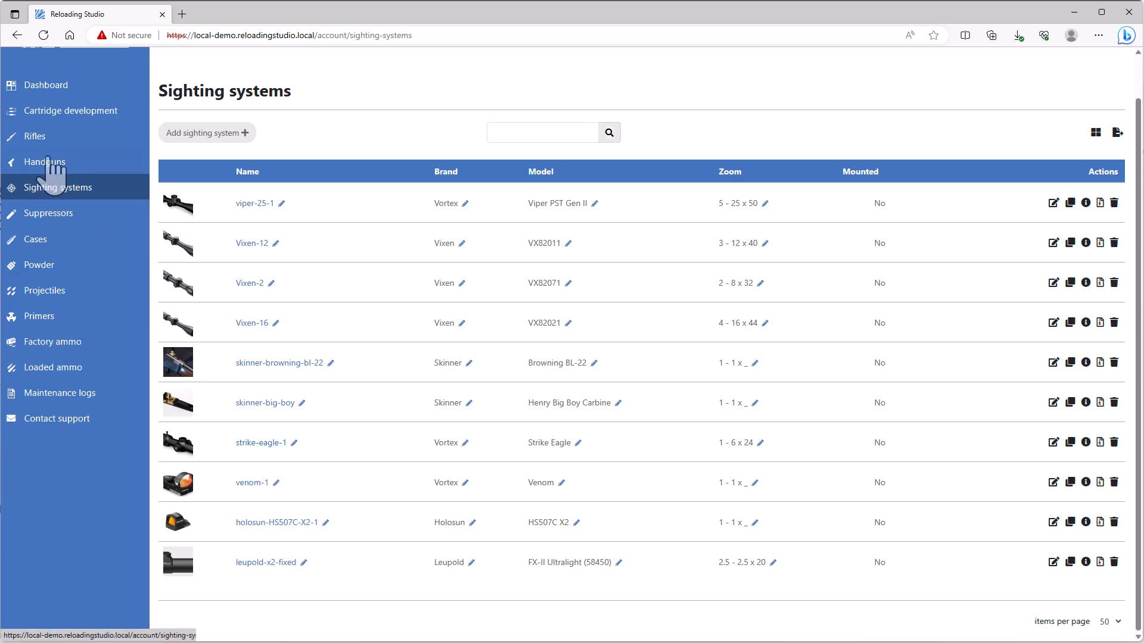
{"action": "left_click", "coordinate": [37, 136]}
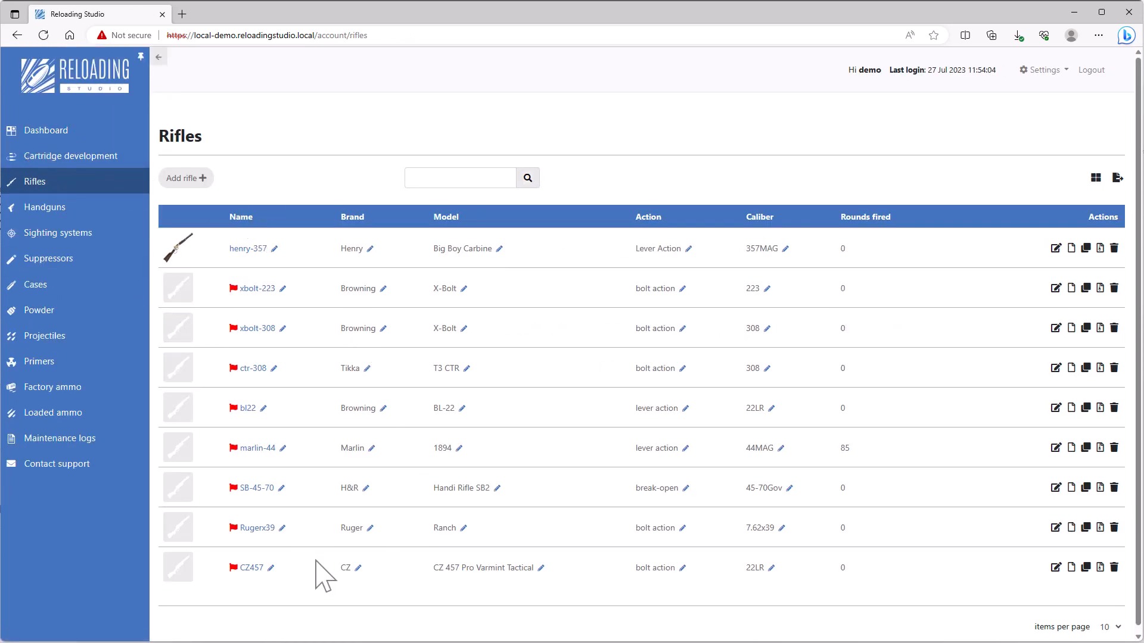
{"action": "left_click", "coordinate": [65, 239]}
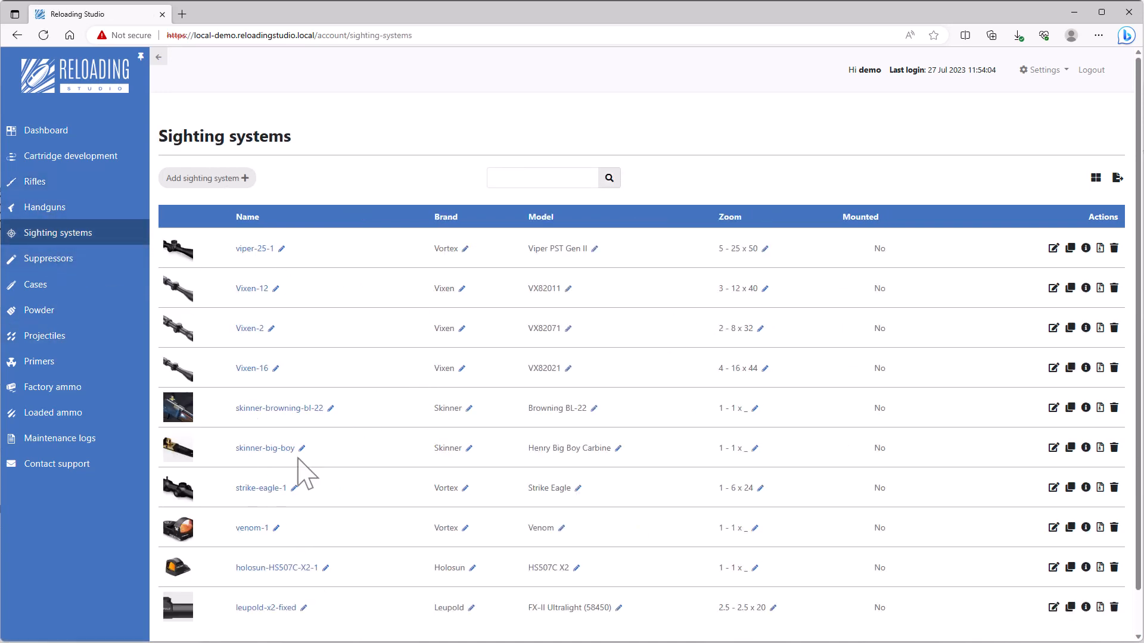
{"action": "scroll", "coordinate": [267, 506], "scroll_direction": "down", "scroll_amount": 1}
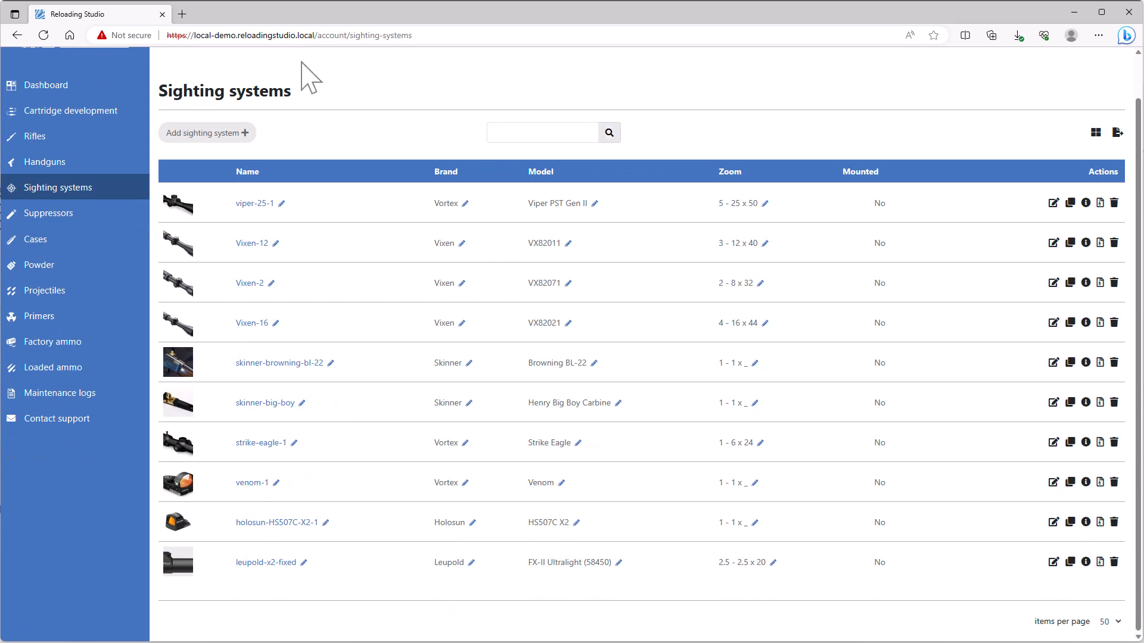
Step: Open a blank form for adding a sighting system, review its fields, and return to the sighting systems list without saving
{"action": "left_click", "coordinate": [225, 134]}
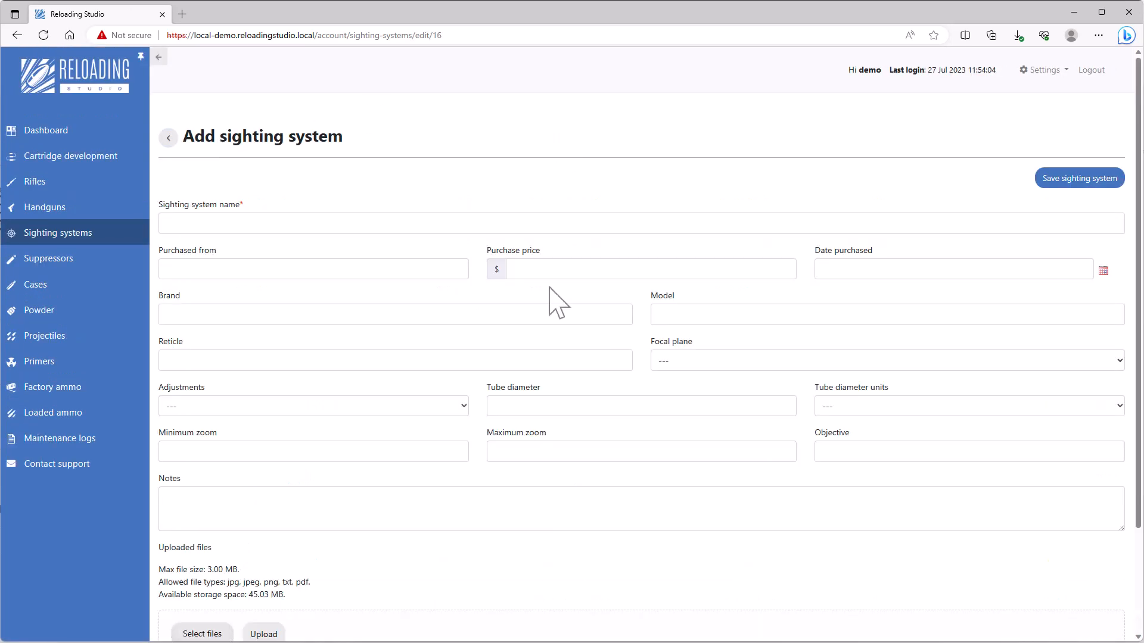
{"action": "scroll", "coordinate": [482, 452], "scroll_direction": "down", "scroll_amount": 2}
{"action": "scroll", "coordinate": [483, 452], "scroll_direction": "up", "scroll_amount": 1}
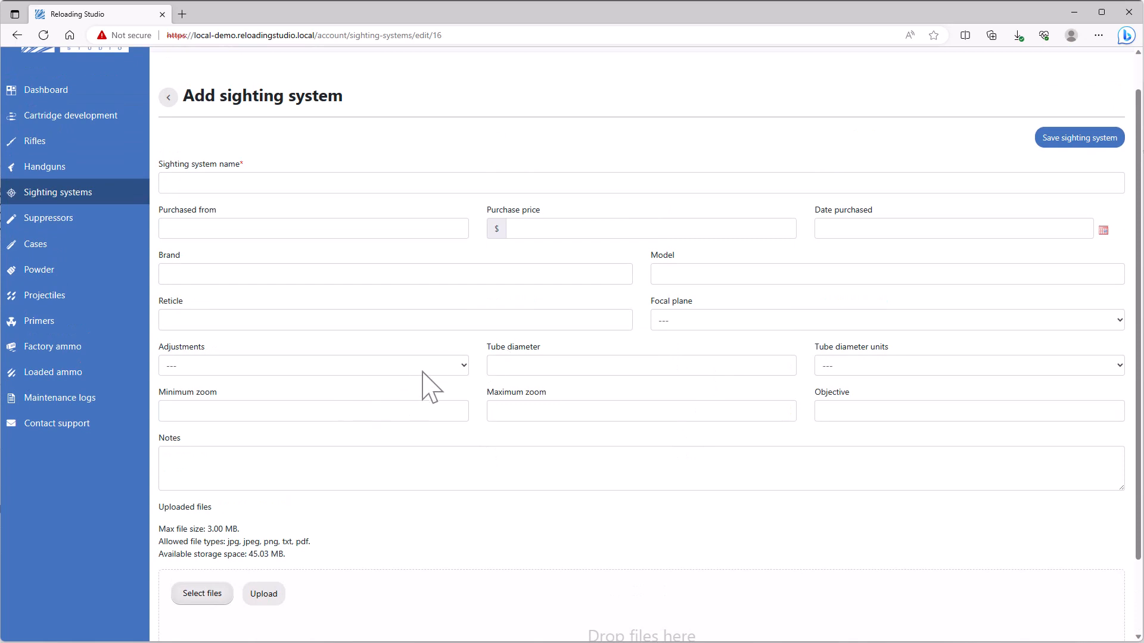
{"action": "left_click", "coordinate": [192, 184]}
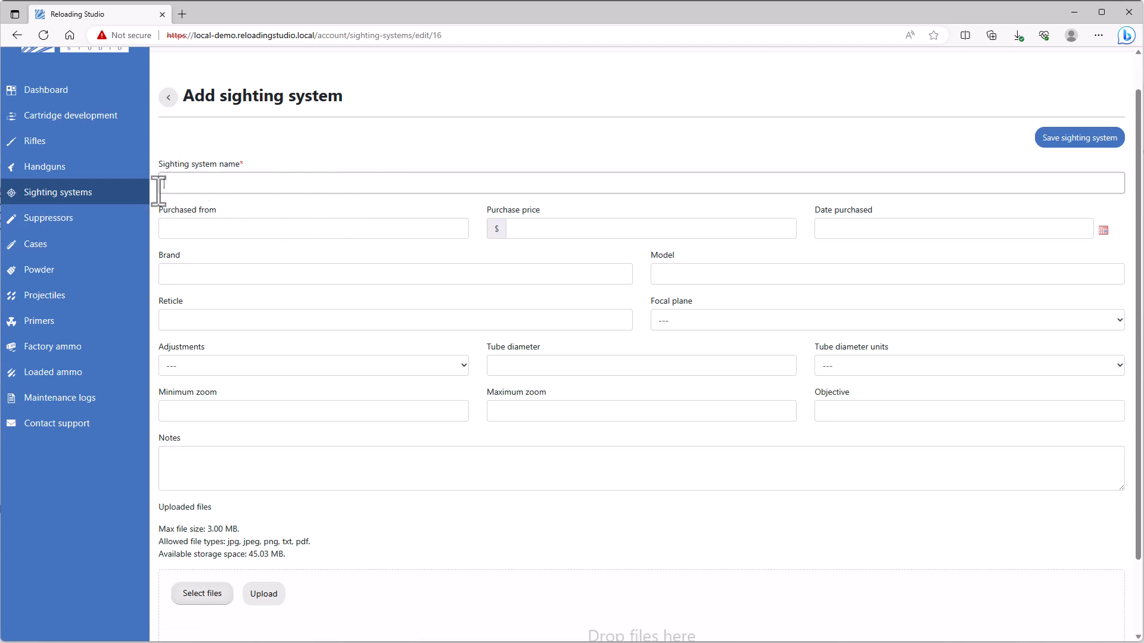
{"action": "left_click", "coordinate": [76, 196]}
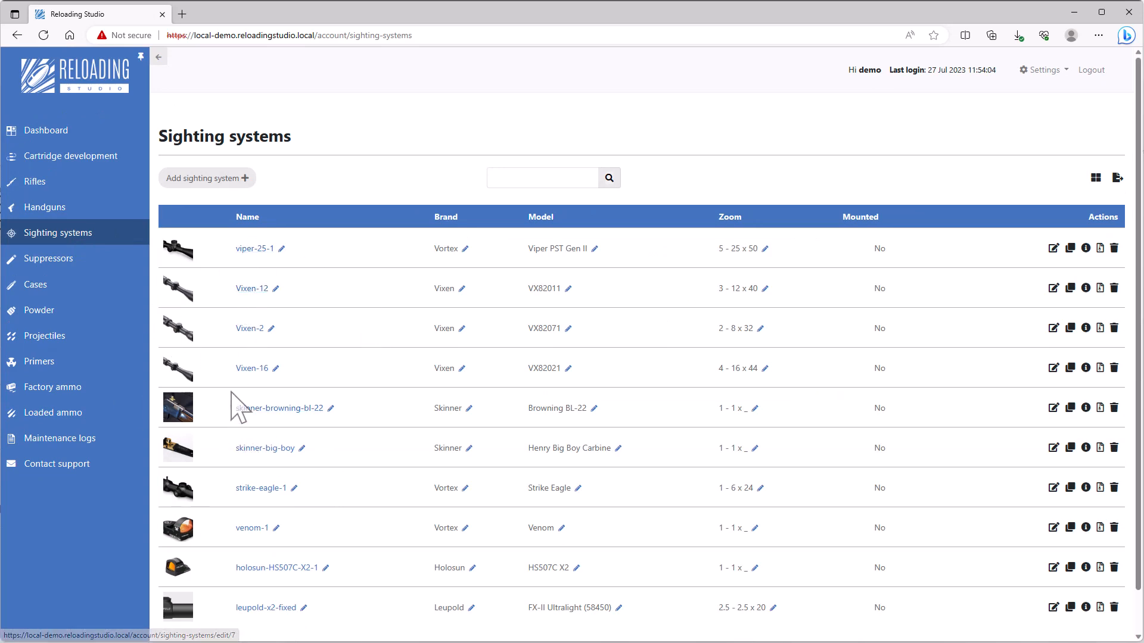
{"action": "left_click", "coordinate": [205, 178]}
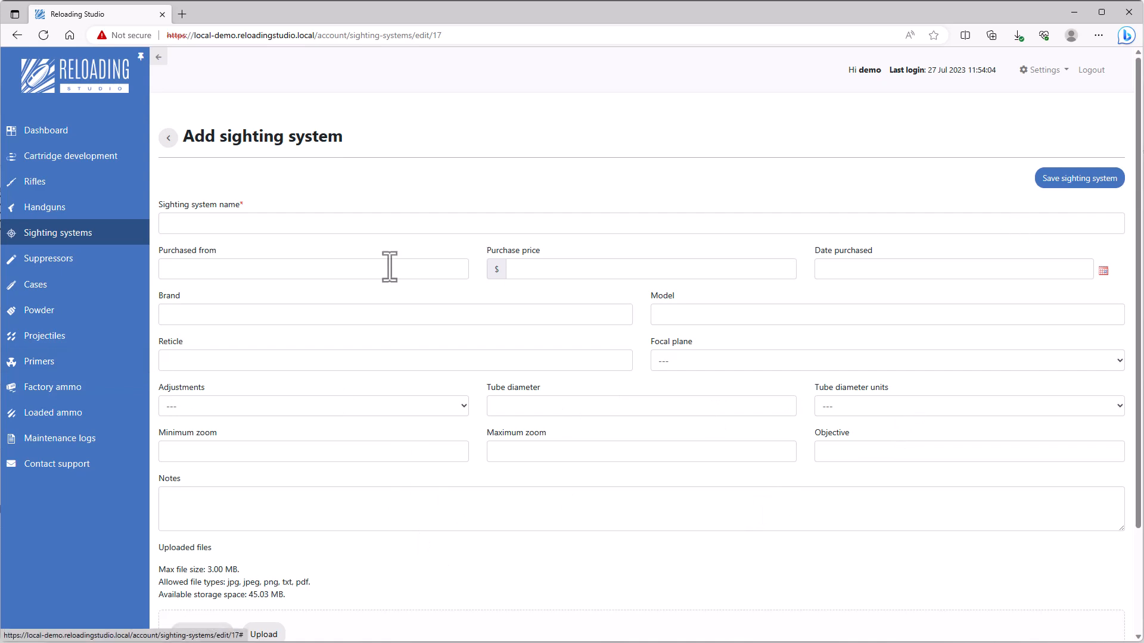
{"action": "left_click", "coordinate": [172, 141]}
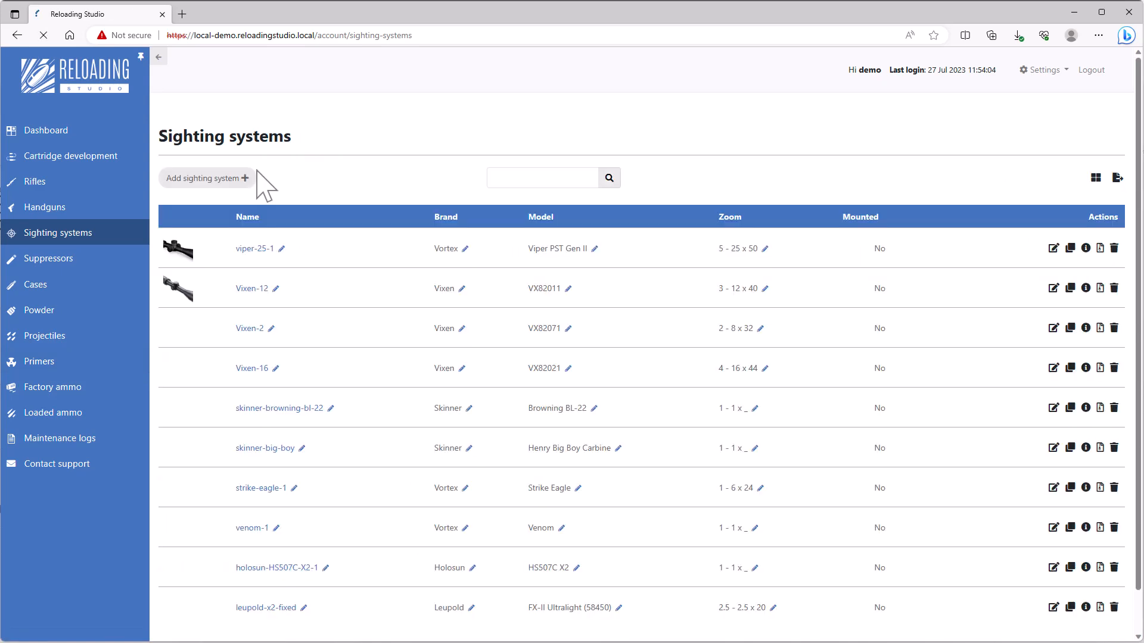
Step: Open the viper-25-1 sighting system and review its name, purchase details, brand, model, zoom, notes and uploaded files
{"action": "scroll", "coordinate": [232, 297], "scroll_direction": "down", "scroll_amount": 2}
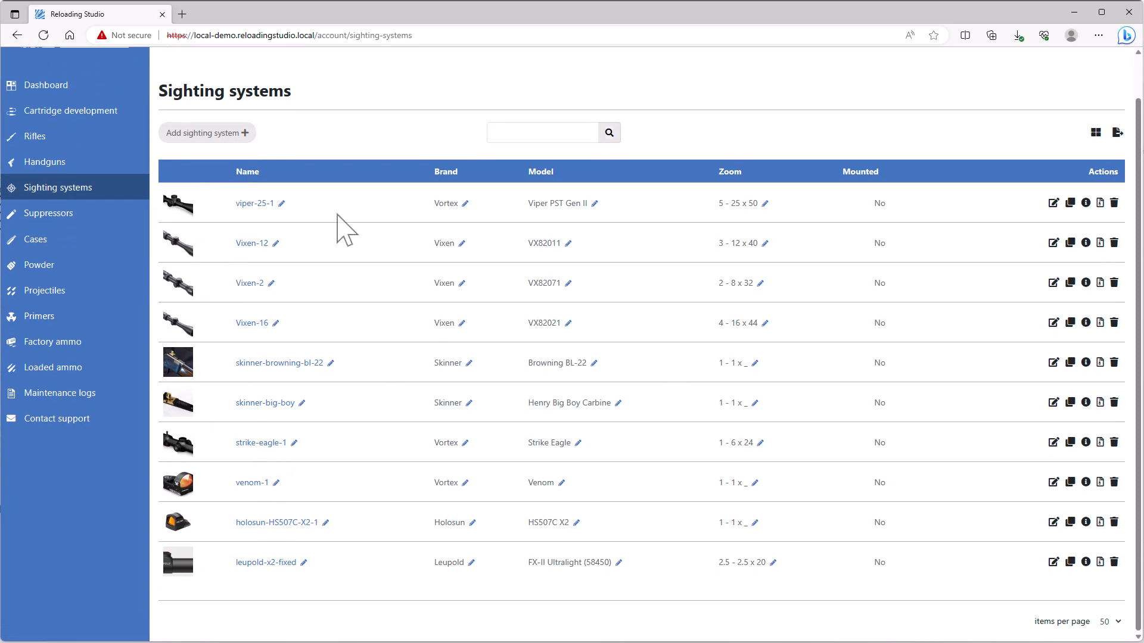
{"action": "left_click", "coordinate": [256, 204]}
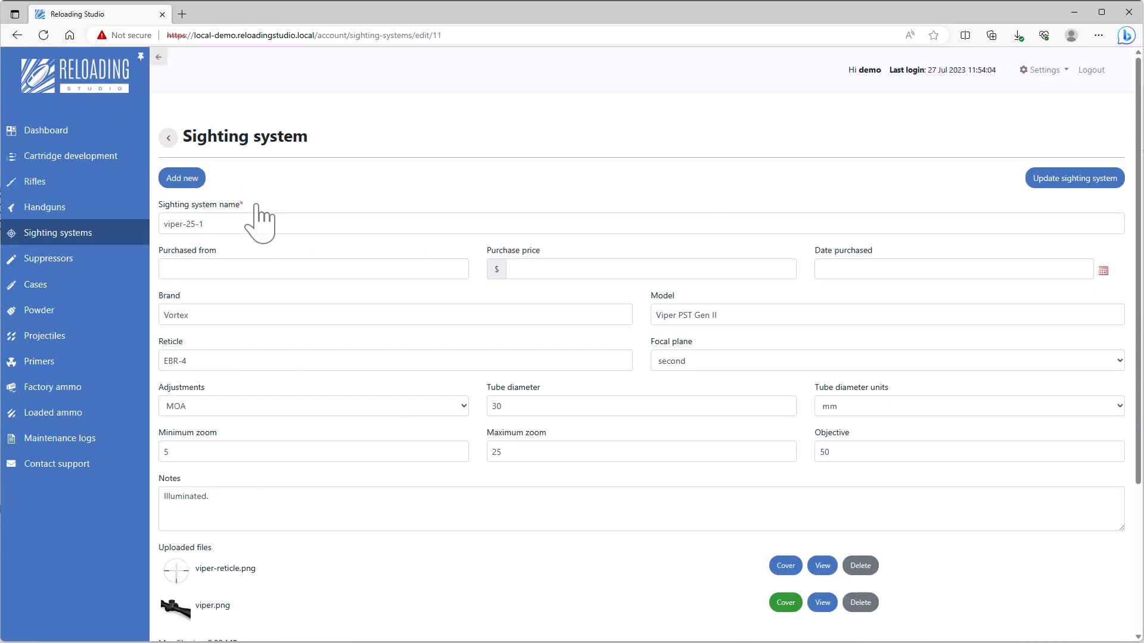
{"action": "left_click", "coordinate": [221, 225]}
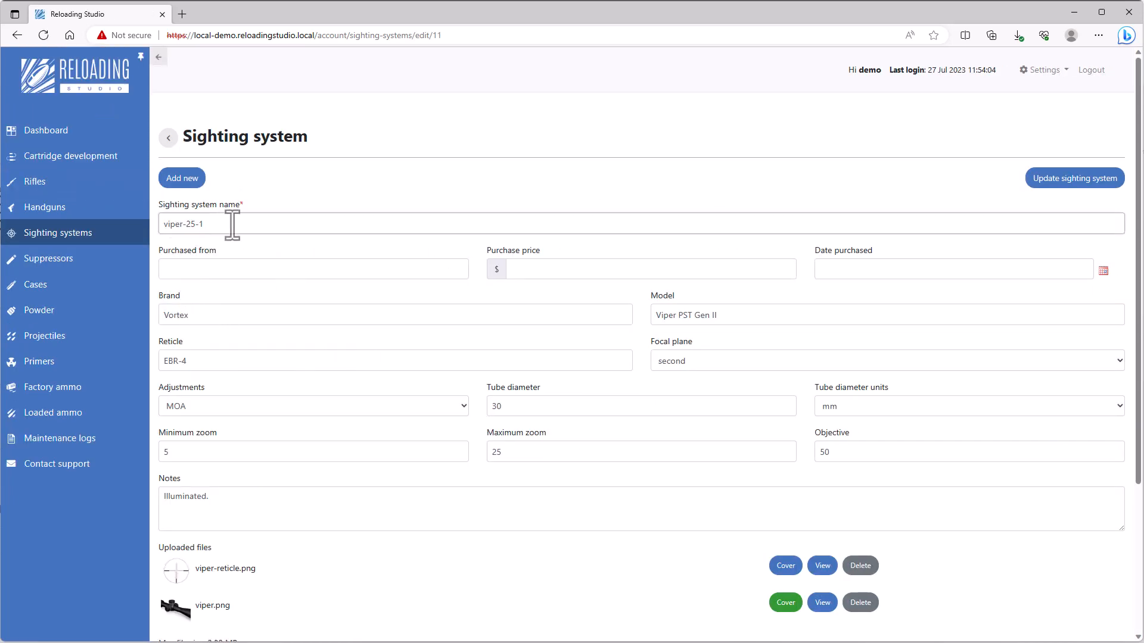
{"action": "left_click_drag", "start_coordinate": [230, 224], "coordinate": [152, 224]}
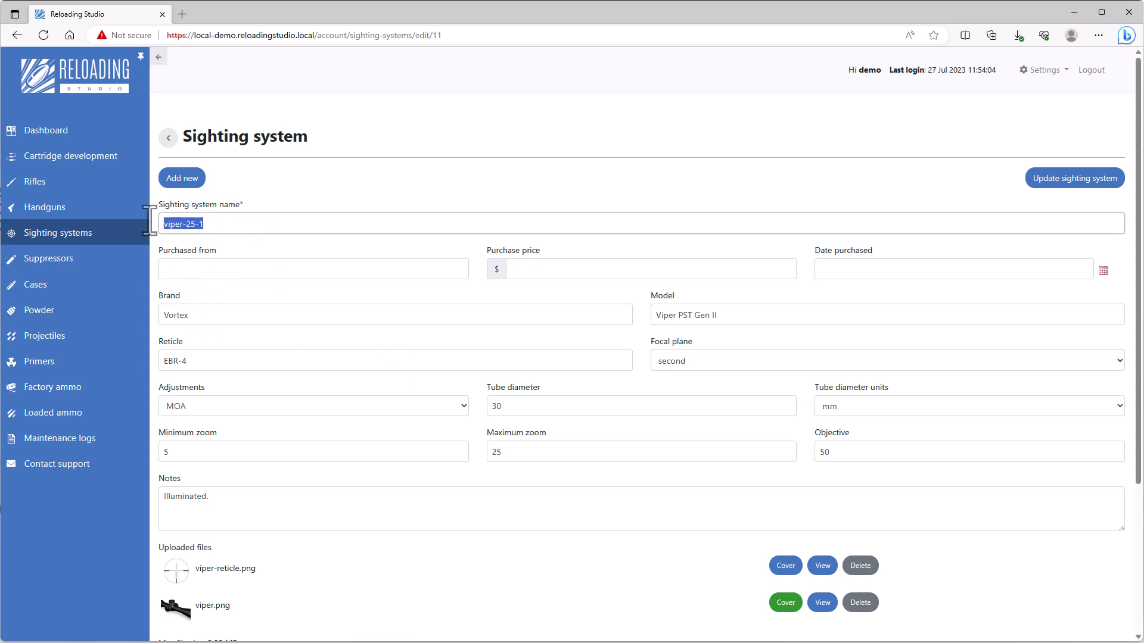
{"action": "left_click", "coordinate": [438, 274]}
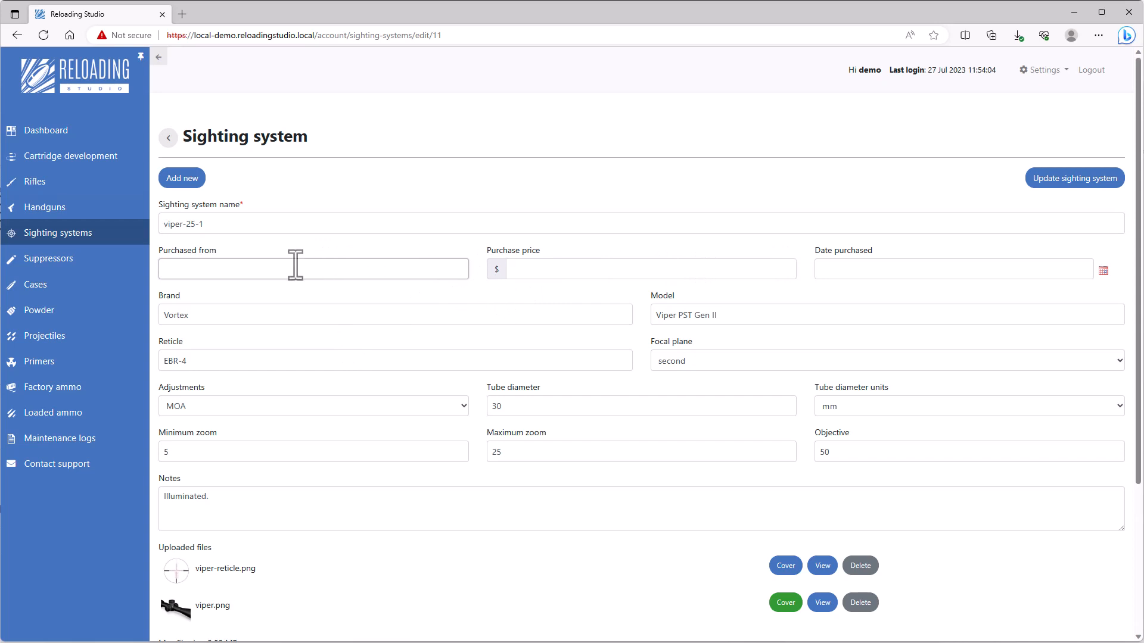
{"action": "left_click", "coordinate": [622, 269]}
{"action": "left_click", "coordinate": [896, 280]}
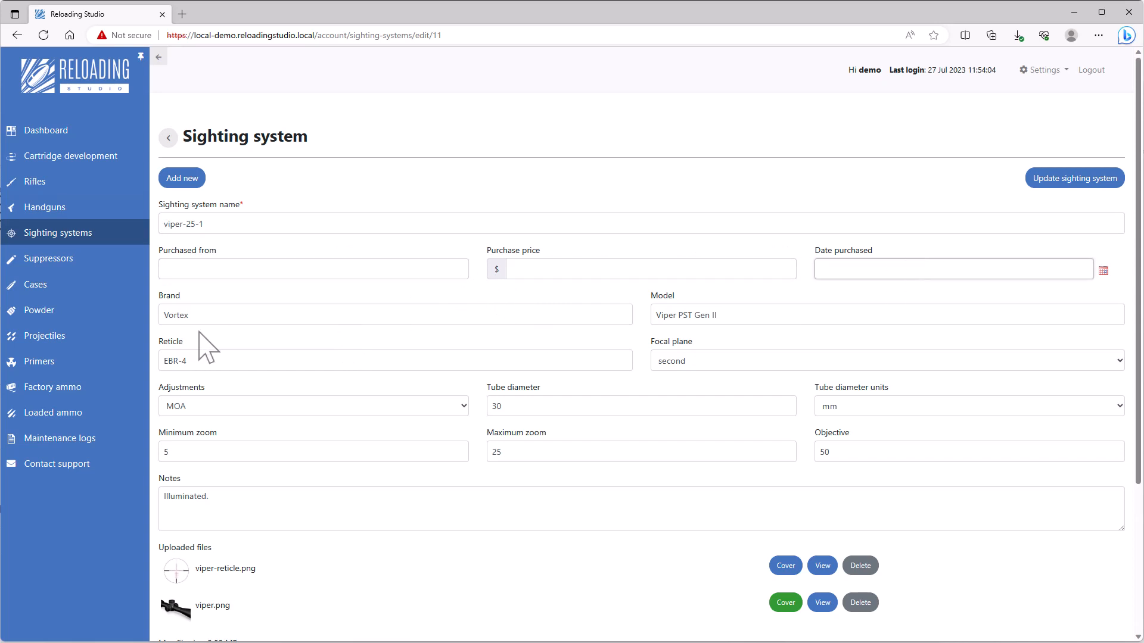
{"action": "left_click", "coordinate": [183, 320]}
{"action": "left_click", "coordinate": [714, 314]}
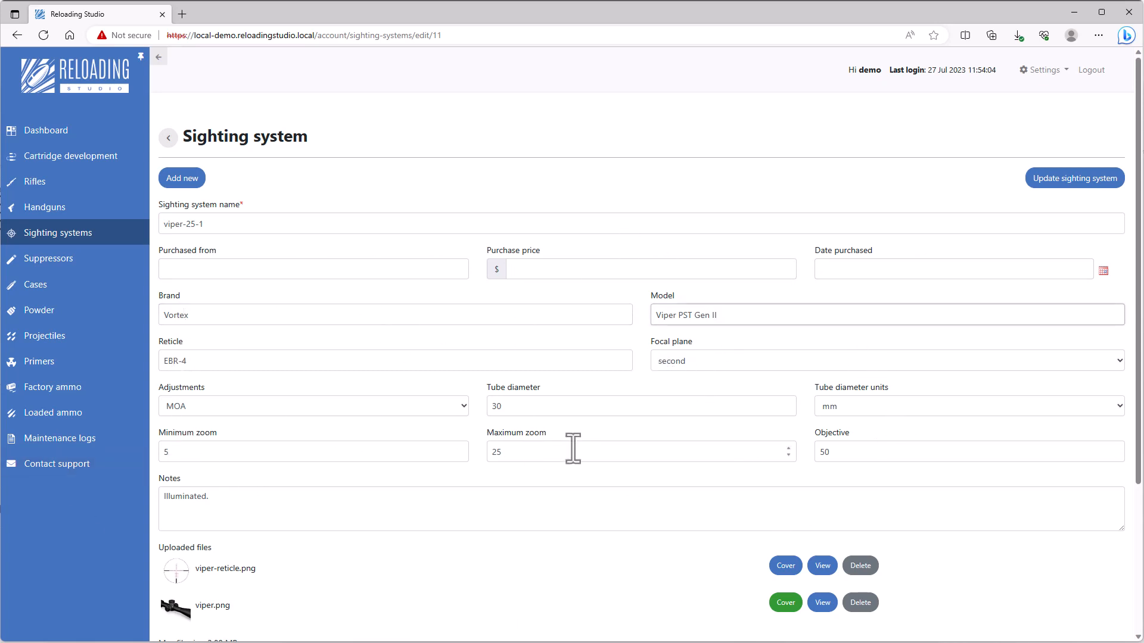
{"action": "scroll", "coordinate": [571, 452], "scroll_direction": "down", "scroll_amount": 3}
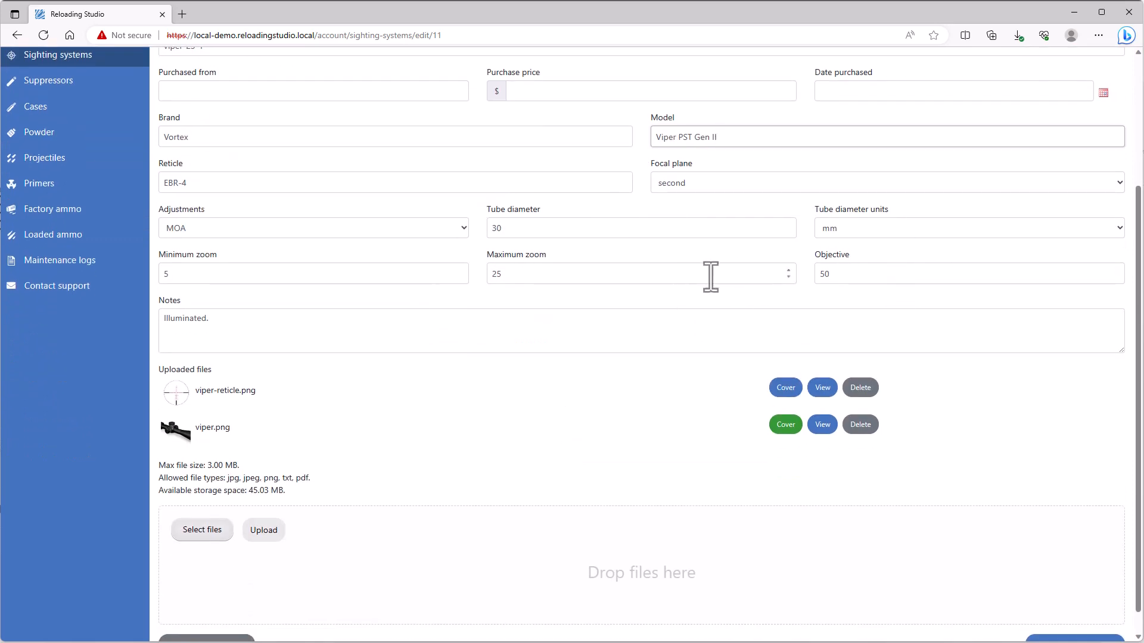
{"action": "left_click", "coordinate": [239, 327]}
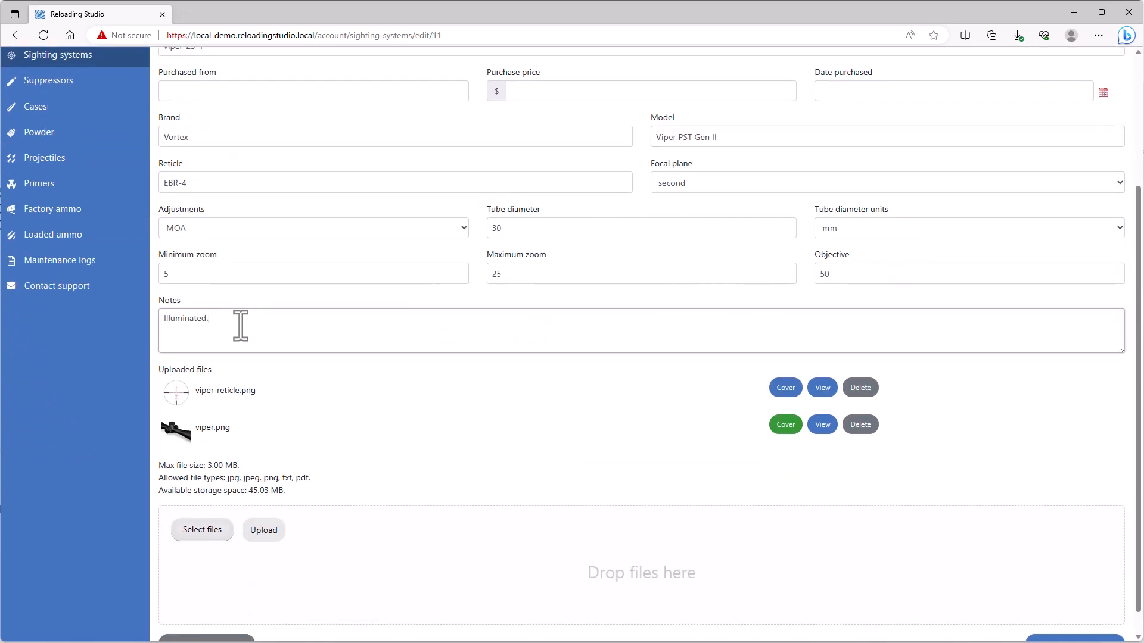
{"action": "triple_click", "coordinate": [240, 326]}
{"action": "left_click", "coordinate": [245, 326]}
Step: Update the viper-25-1 sighting system record and return to the sighting systems list
{"action": "scroll", "coordinate": [413, 498], "scroll_direction": "up", "scroll_amount": 3}
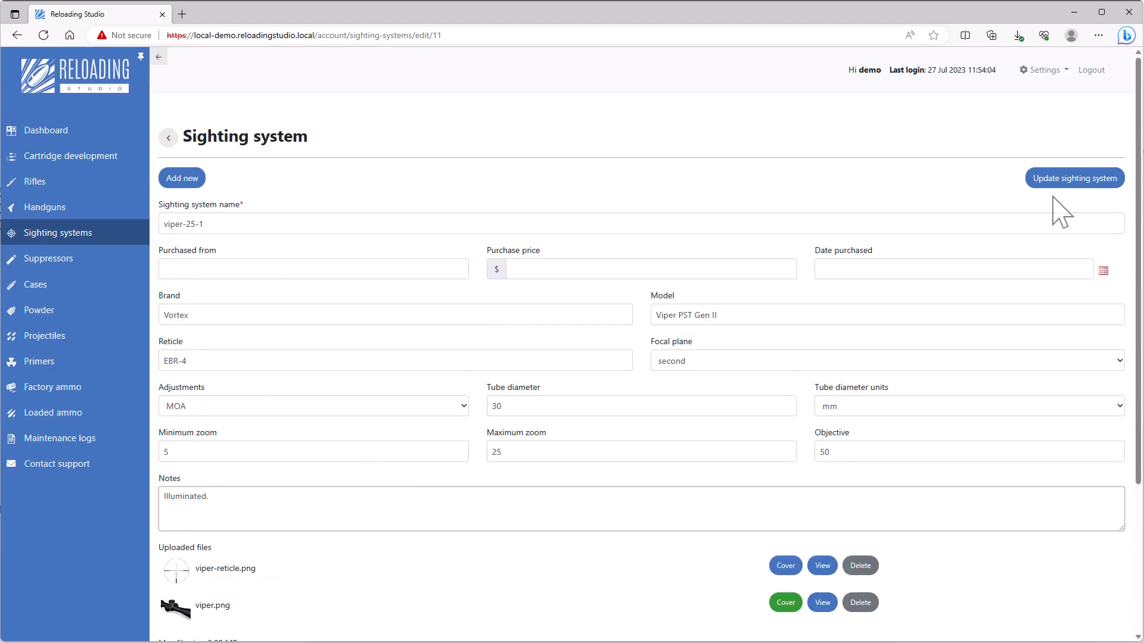
{"action": "left_click", "coordinate": [1059, 189]}
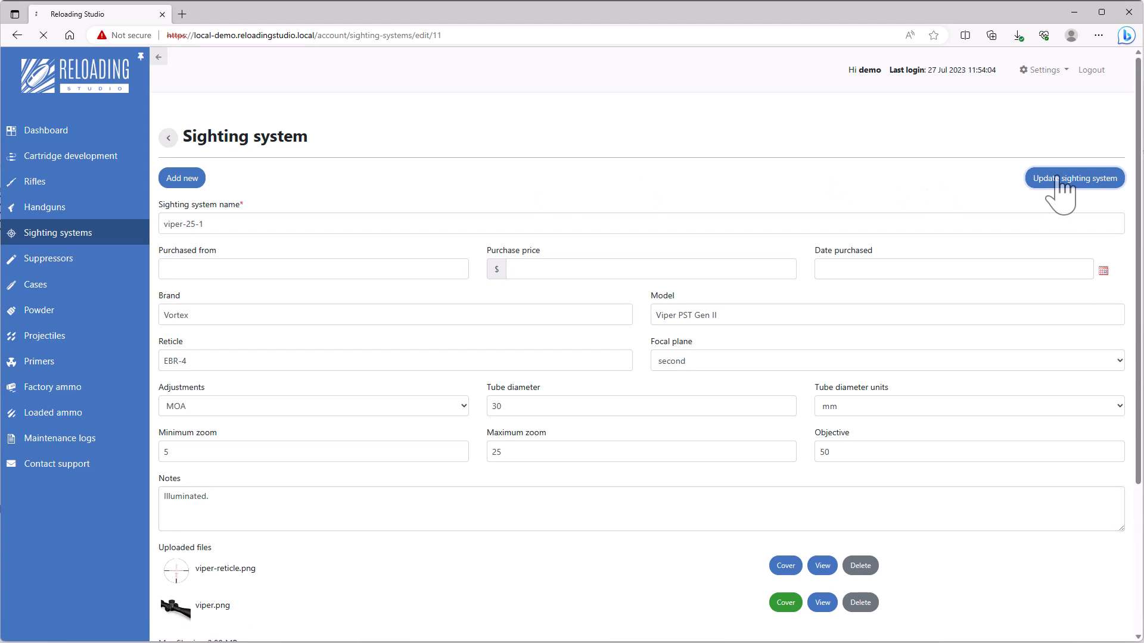
{"action": "scroll", "coordinate": [399, 334], "scroll_direction": "down", "scroll_amount": 3}
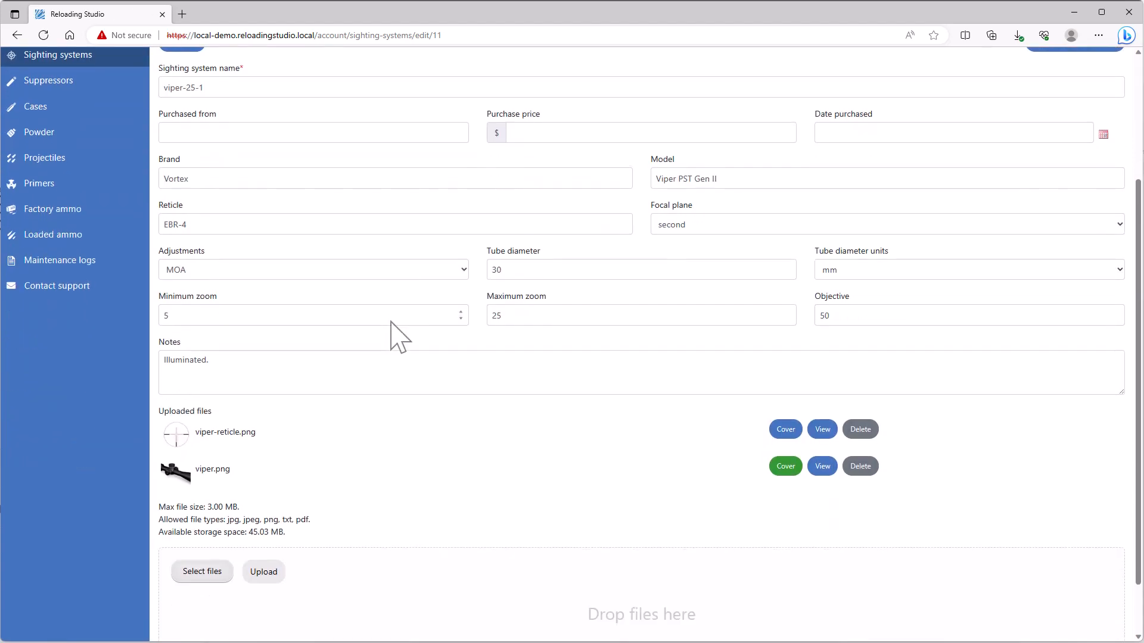
{"action": "scroll", "coordinate": [390, 321], "scroll_direction": "up", "scroll_amount": 3}
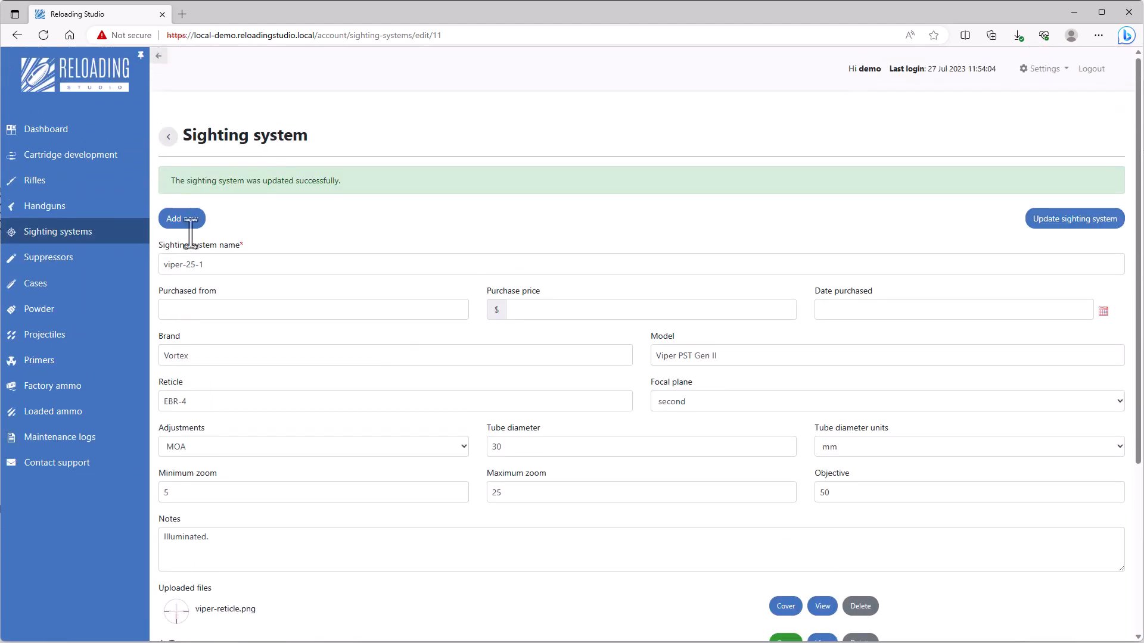
{"action": "left_click", "coordinate": [168, 139]}
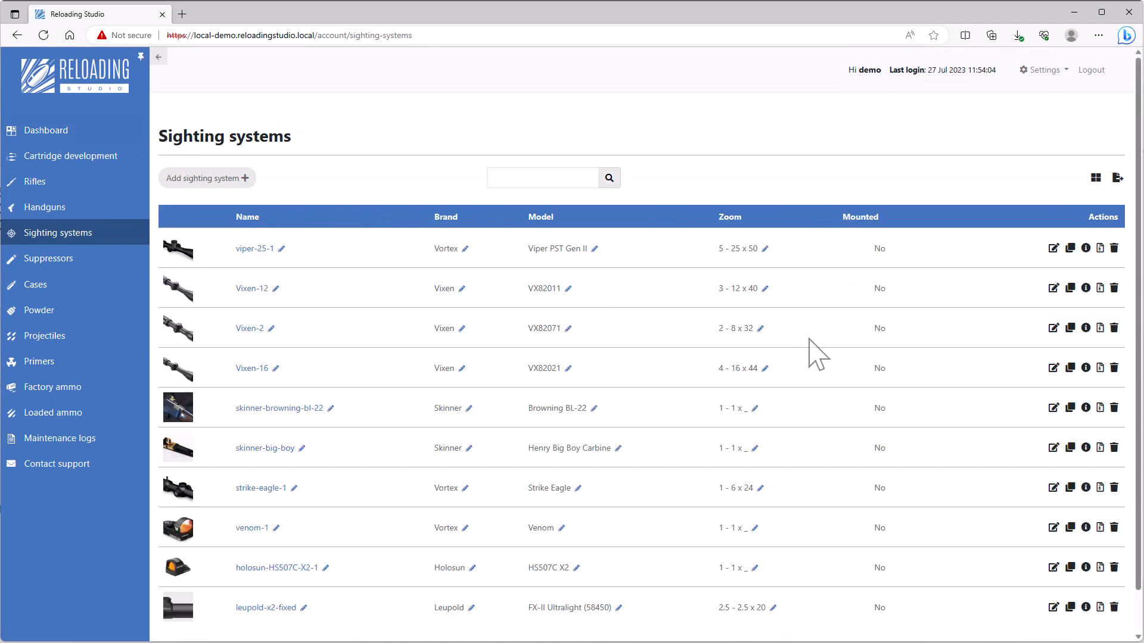
Step: View the sighting systems in the mosaic layout, and switch back to the list layout
{"action": "scroll", "coordinate": [739, 355], "scroll_direction": "down", "scroll_amount": 1}
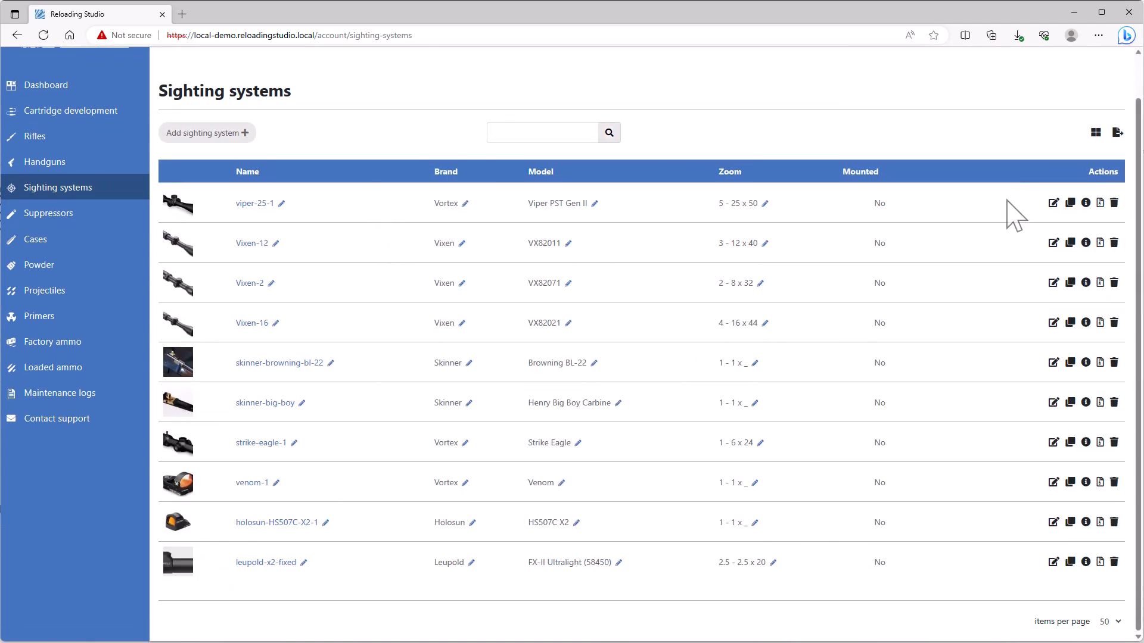
{"action": "left_click", "coordinate": [1095, 132]}
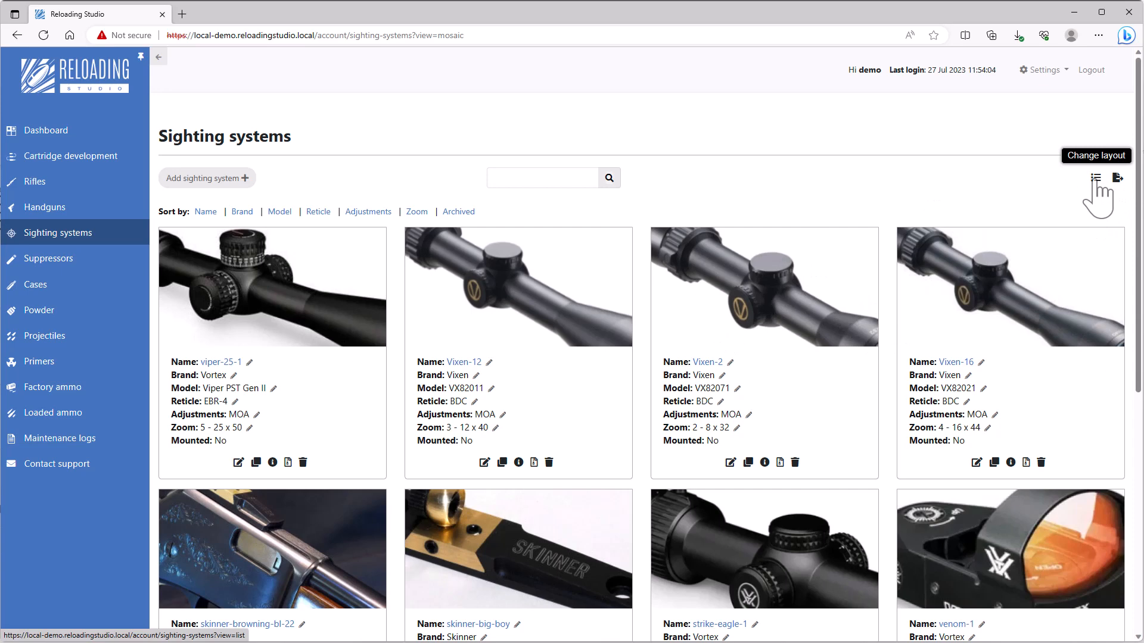
{"action": "left_click", "coordinate": [1095, 178]}
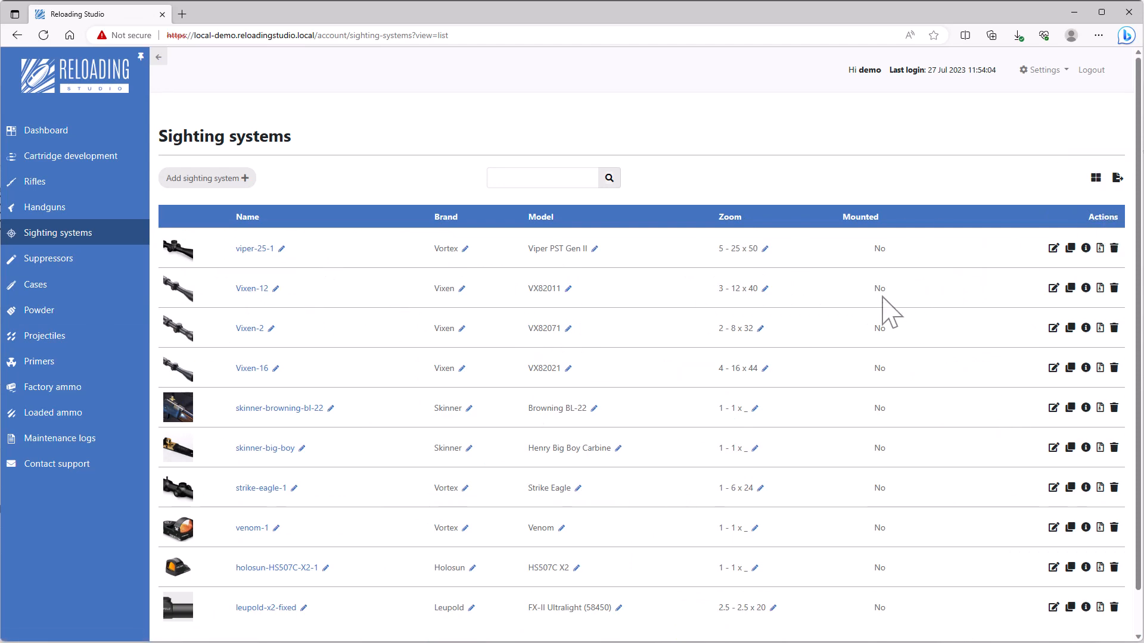
Step: Check which firearms use the viper-25-1 sighting system, and close the usage details
{"action": "scroll", "coordinate": [707, 539], "scroll_direction": "down", "scroll_amount": 1}
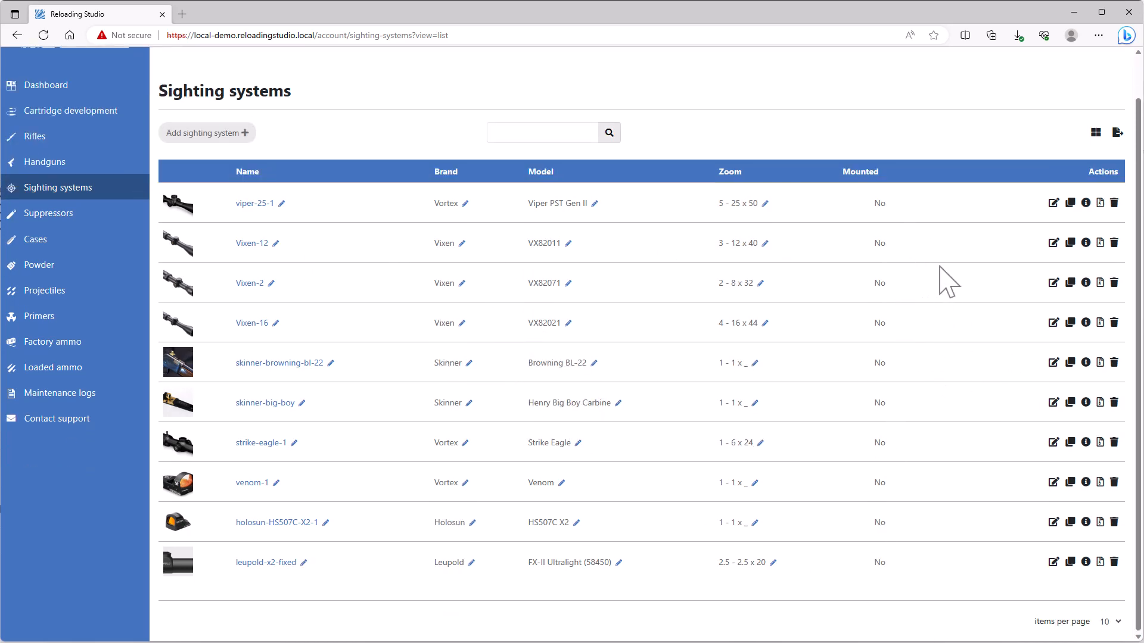
{"action": "left_click", "coordinate": [1086, 203]}
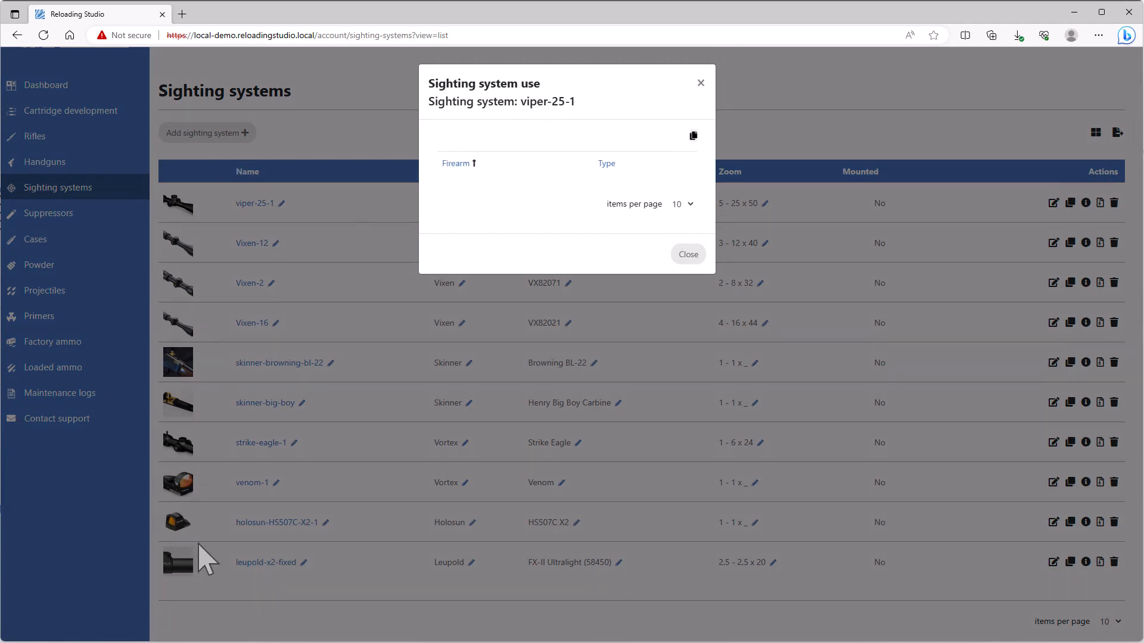
{"action": "left_click", "coordinate": [688, 254]}
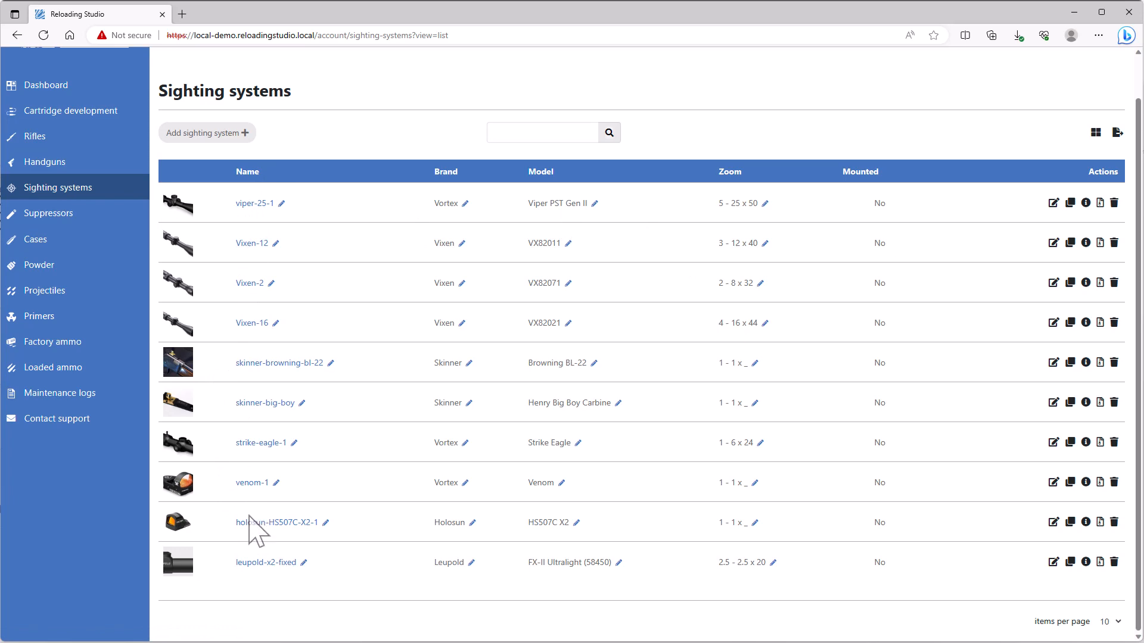
Step: Open the venom-1 sighting system, review its fields and uploaded files, and return to the sighting systems list
{"action": "left_click", "coordinate": [246, 484]}
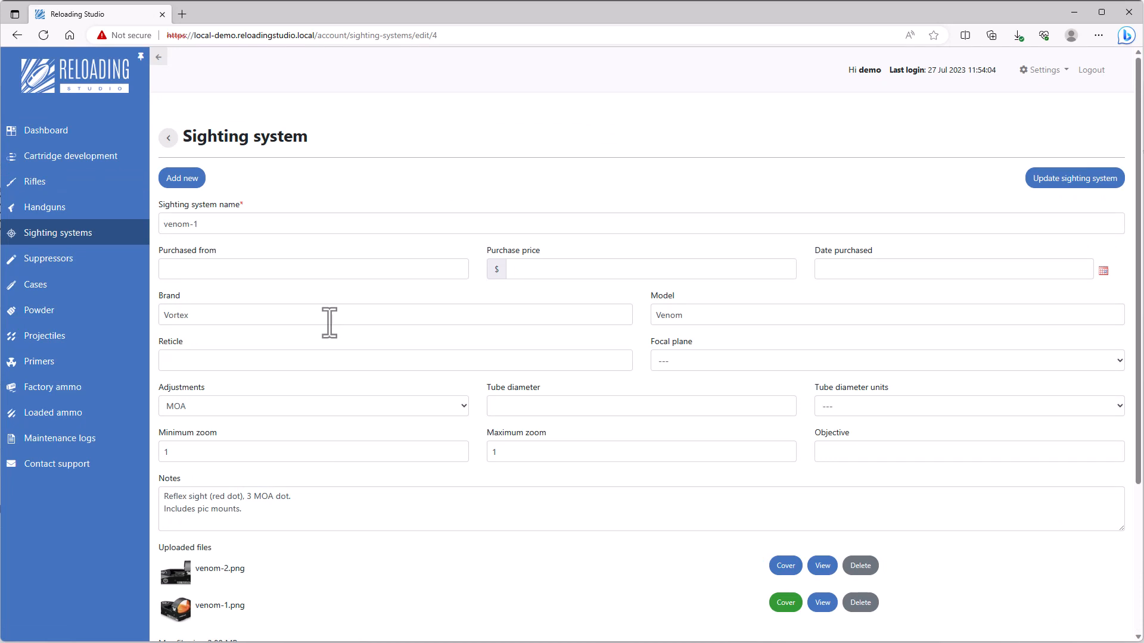
{"action": "left_click", "coordinate": [220, 220]}
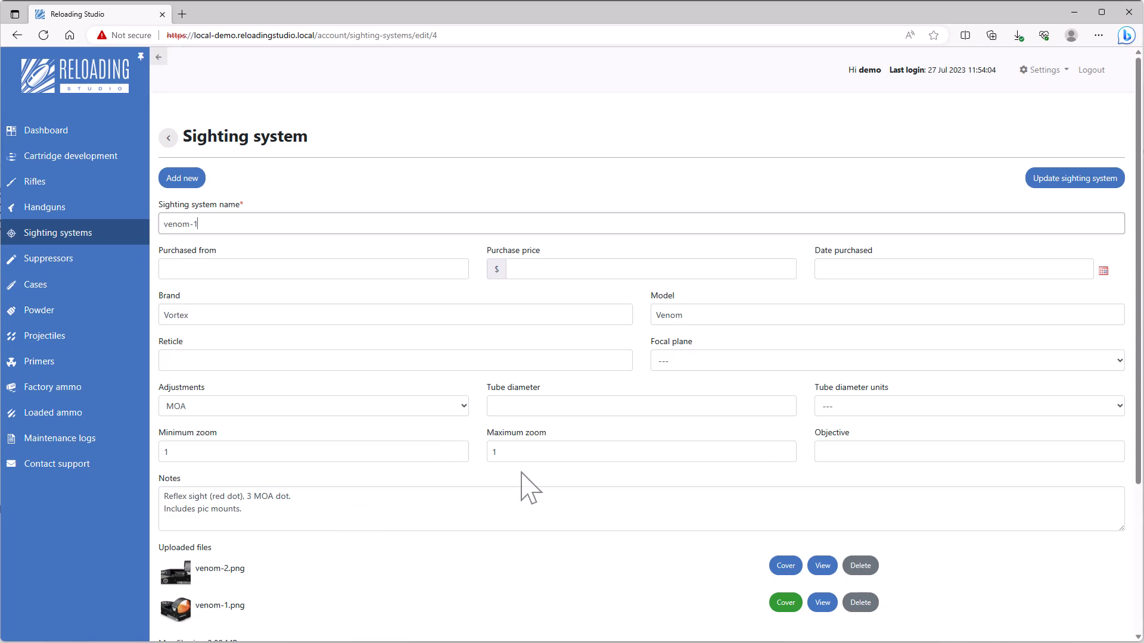
{"action": "scroll", "coordinate": [441, 487], "scroll_direction": "down", "scroll_amount": 1}
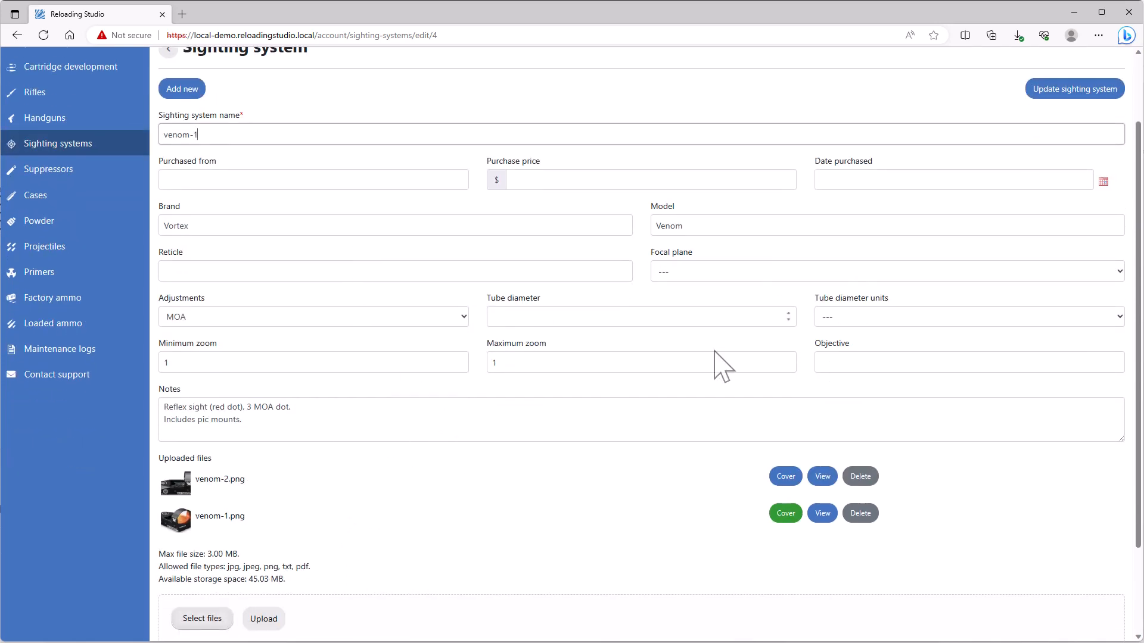
{"action": "scroll", "coordinate": [160, 107], "scroll_direction": "up", "scroll_amount": 1}
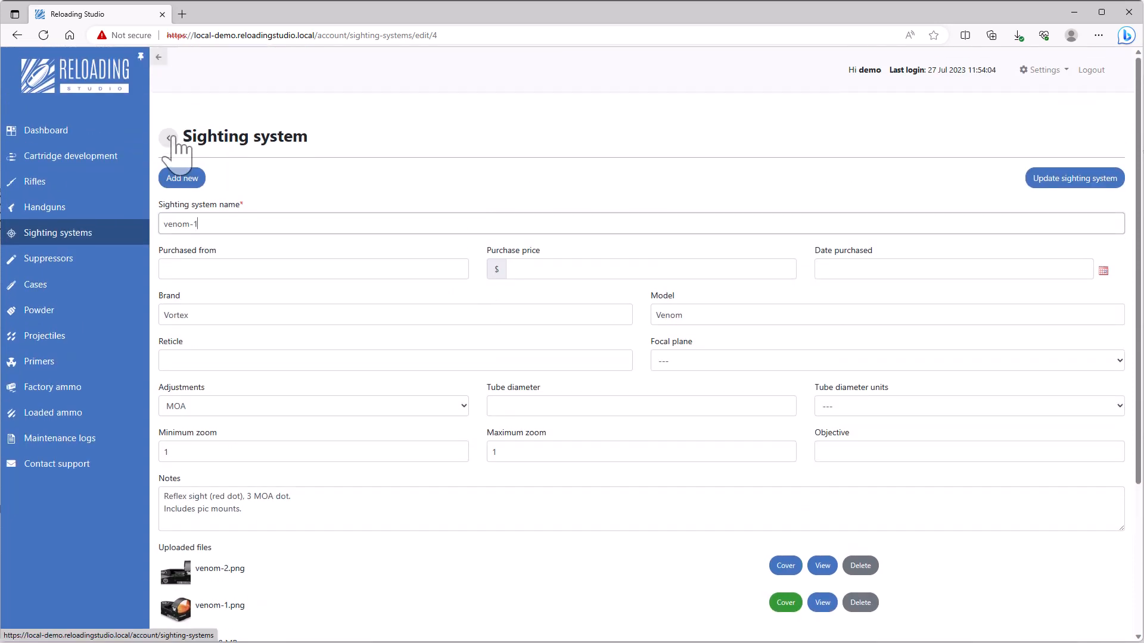
{"action": "left_click", "coordinate": [170, 138]}
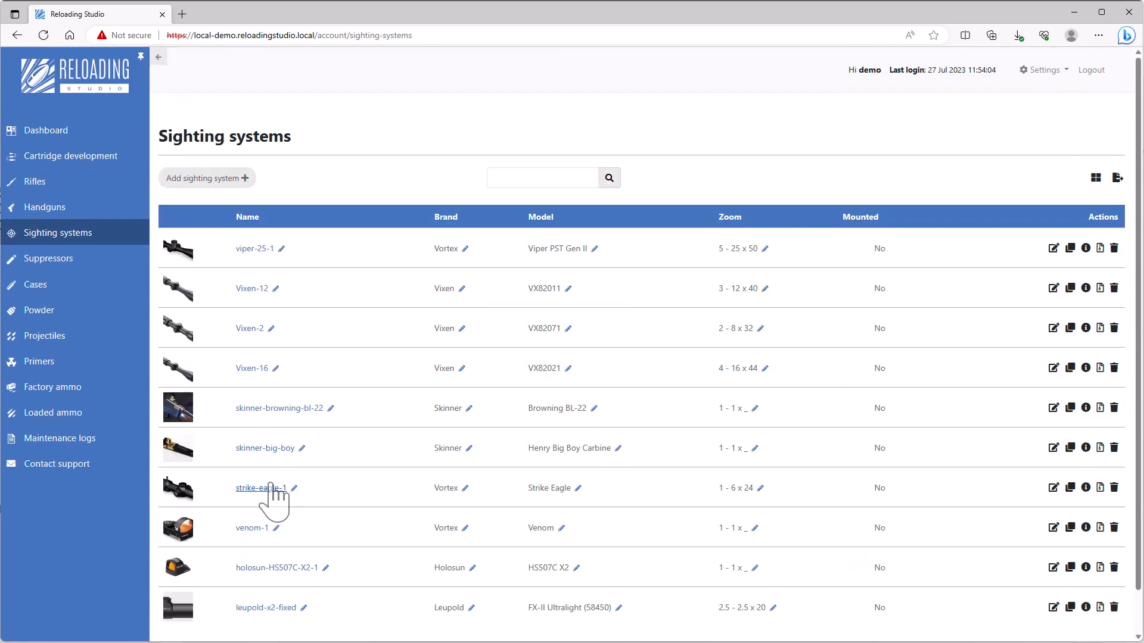
Step: Open the skinner-big-boy sighting system, review its fields and uploaded files, and return to the sighting systems list
{"action": "scroll", "coordinate": [273, 496], "scroll_direction": "down", "scroll_amount": 1}
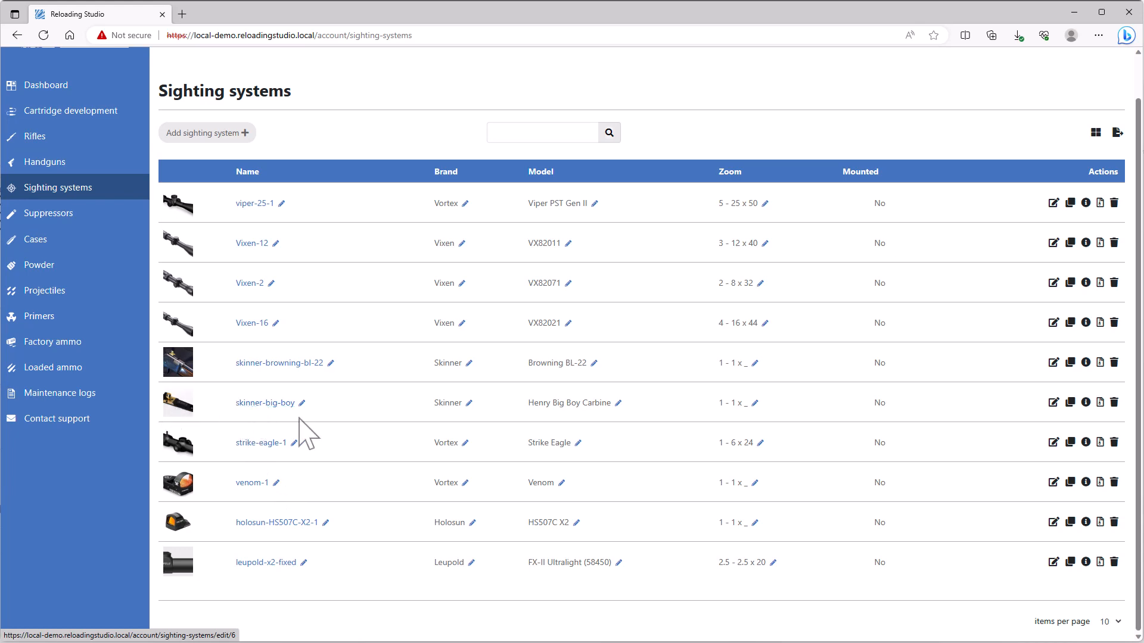
{"action": "left_click", "coordinate": [250, 405]}
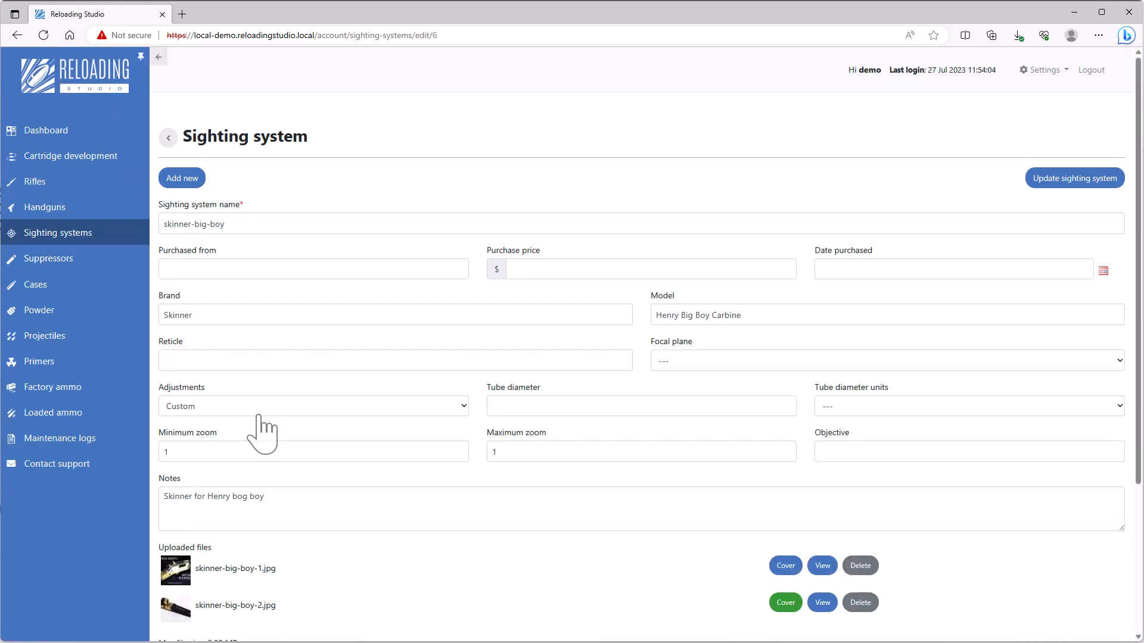
{"action": "scroll", "coordinate": [381, 441], "scroll_direction": "down", "scroll_amount": 3}
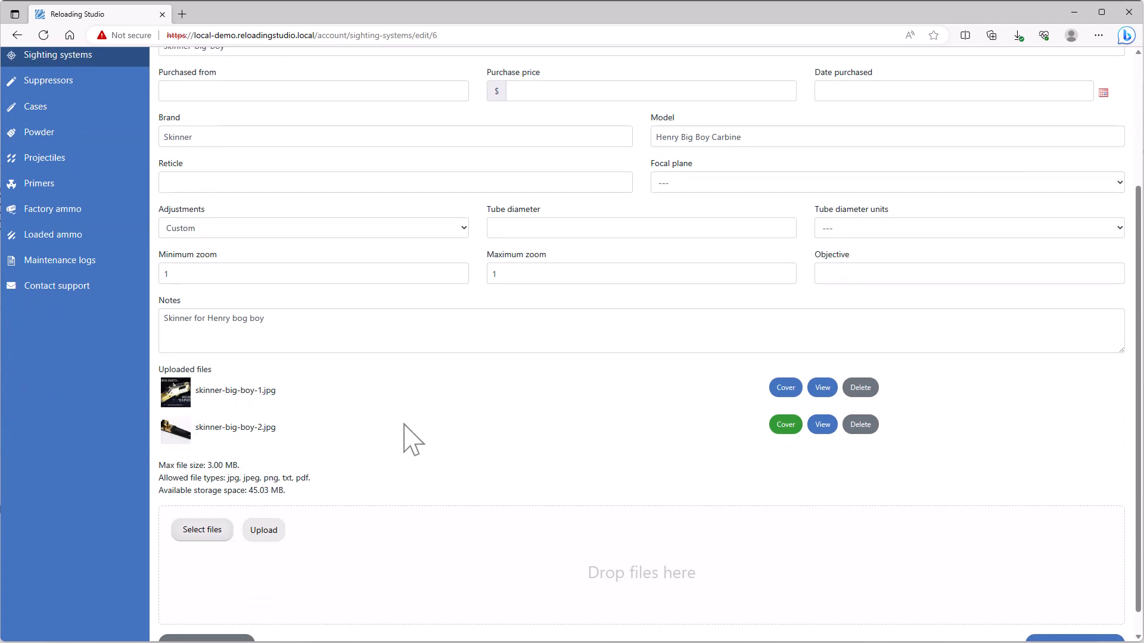
{"action": "scroll", "coordinate": [405, 411], "scroll_direction": "up", "scroll_amount": 2}
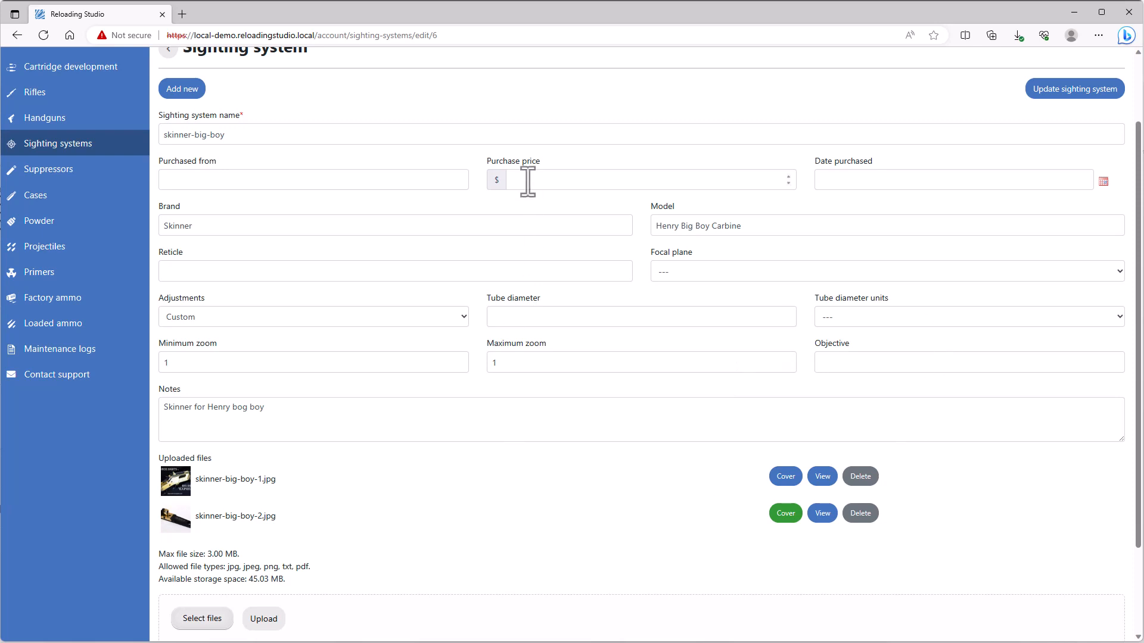
{"action": "scroll", "coordinate": [217, 128], "scroll_direction": "up", "scroll_amount": 2}
{"action": "left_click", "coordinate": [169, 135]}
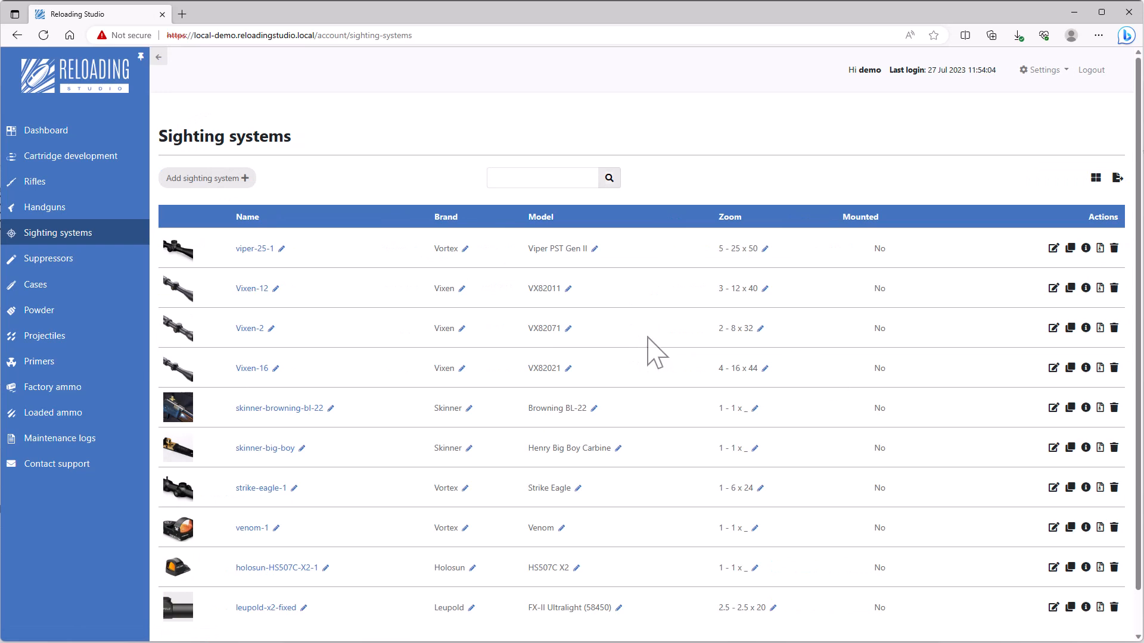
Step: Open the Shadow1 handgun record and look through its details, including the sighting system and suppressor fields
{"action": "scroll", "coordinate": [434, 360], "scroll_direction": "down", "scroll_amount": 1}
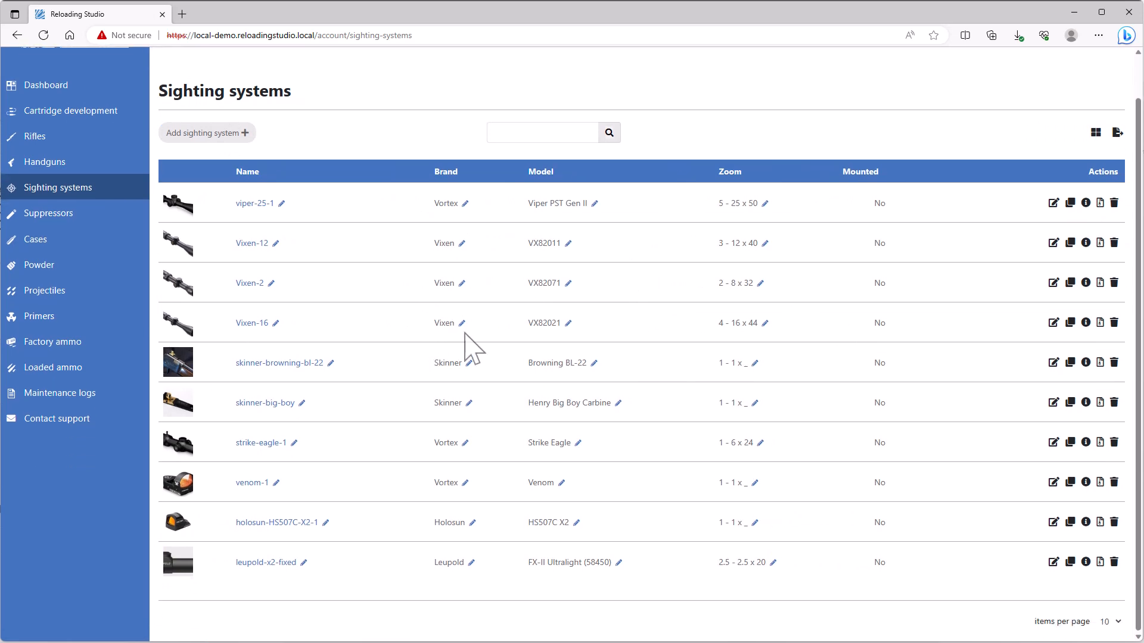
{"action": "left_click", "coordinate": [51, 163]}
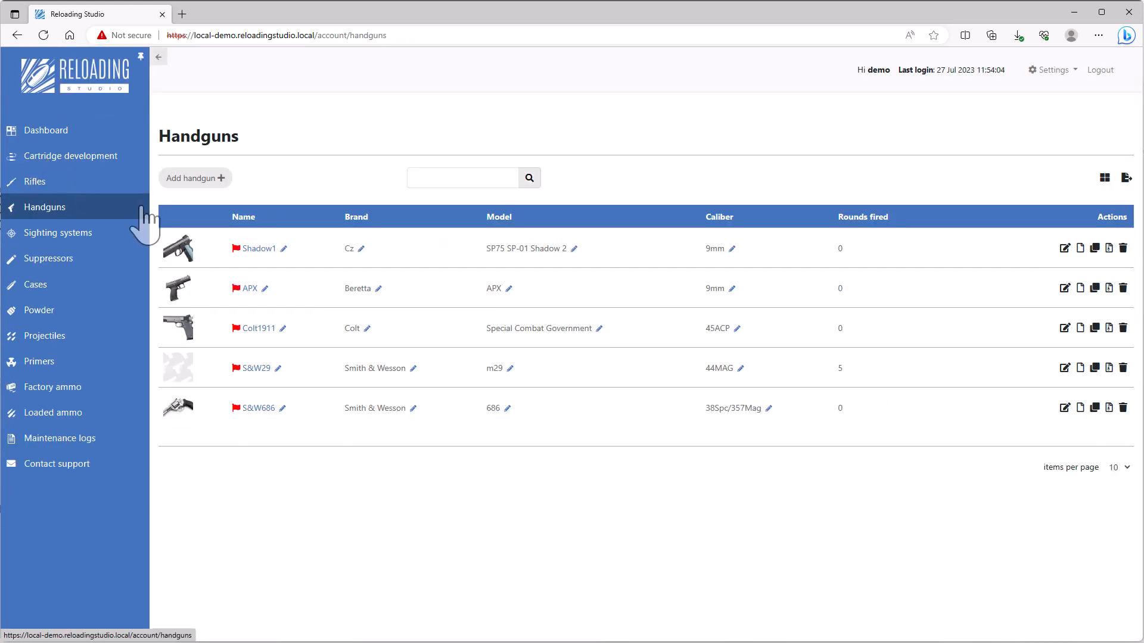
{"action": "left_click", "coordinate": [265, 251]}
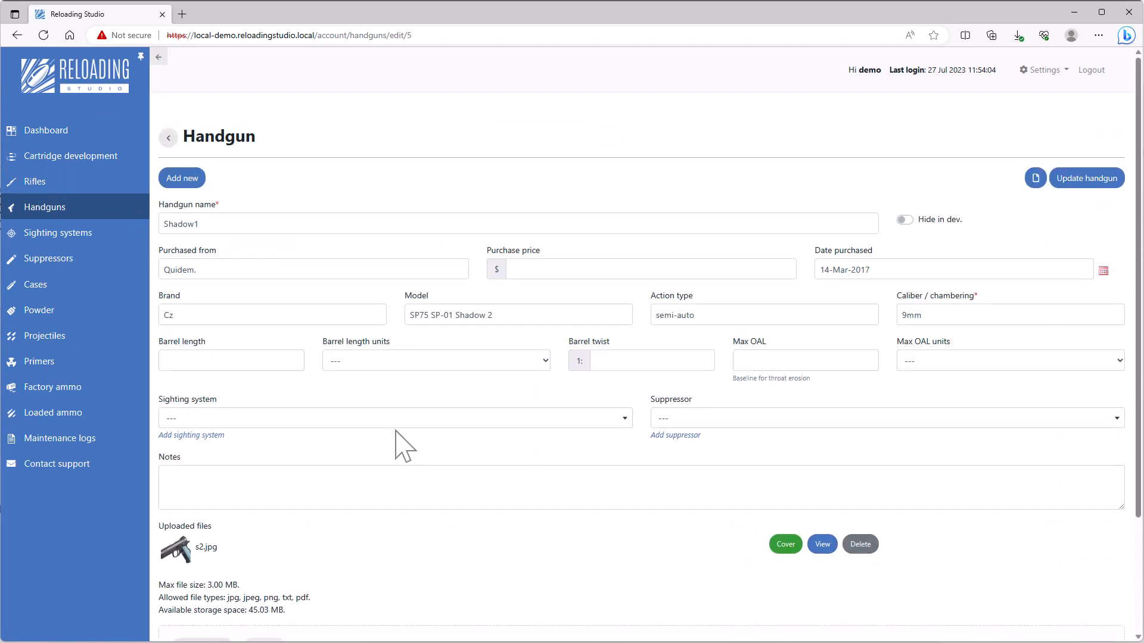
{"action": "scroll", "coordinate": [404, 447], "scroll_direction": "down", "scroll_amount": 2}
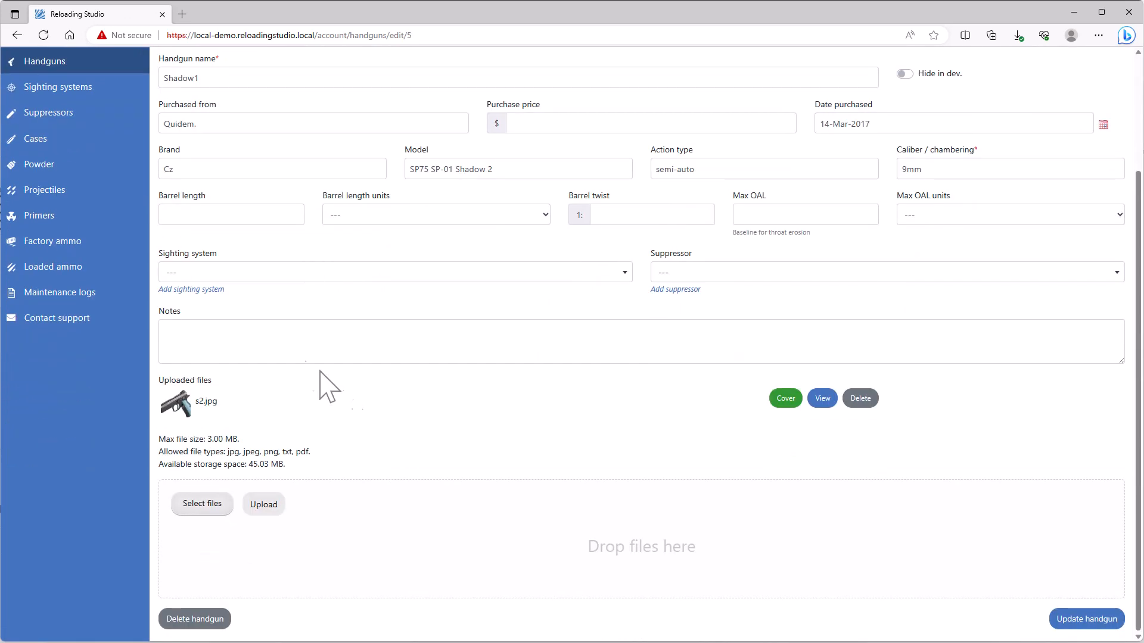
Step: Open the form for adding a sighting system from the handgun record, review its fields, and close it without saving
{"action": "left_click", "coordinate": [197, 290]}
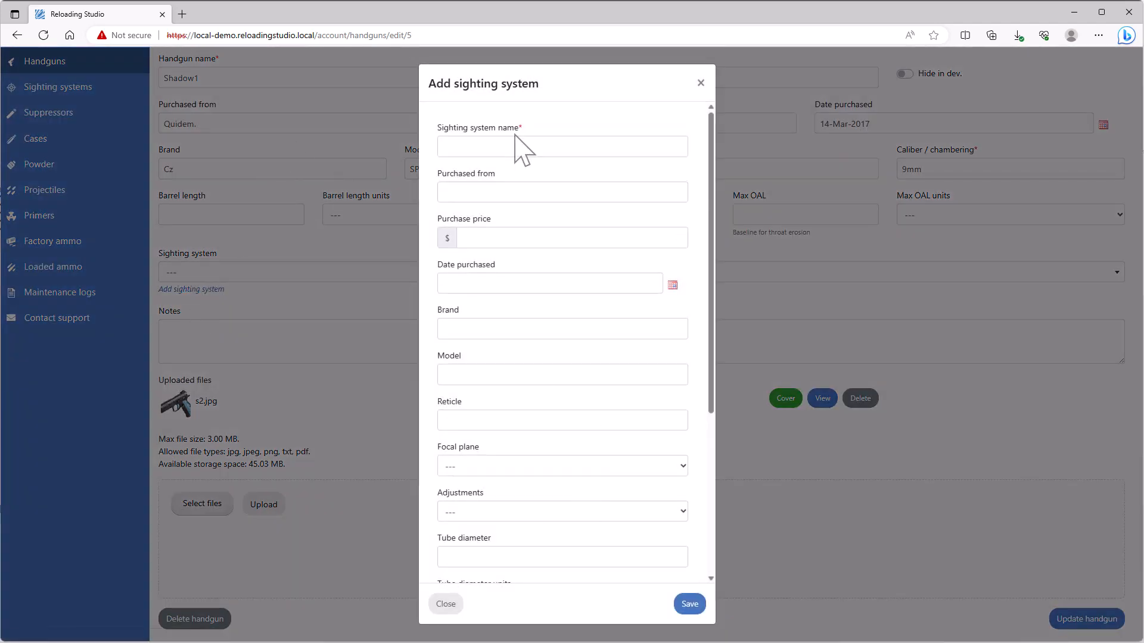
{"action": "scroll", "coordinate": [516, 545], "scroll_direction": "down", "scroll_amount": 5}
{"action": "scroll", "coordinate": [516, 539], "scroll_direction": "up", "scroll_amount": 5}
{"action": "scroll", "coordinate": [490, 303], "scroll_direction": "down", "scroll_amount": 4}
{"action": "scroll", "coordinate": [505, 348], "scroll_direction": "up", "scroll_amount": 4}
{"action": "left_click", "coordinate": [448, 604]}
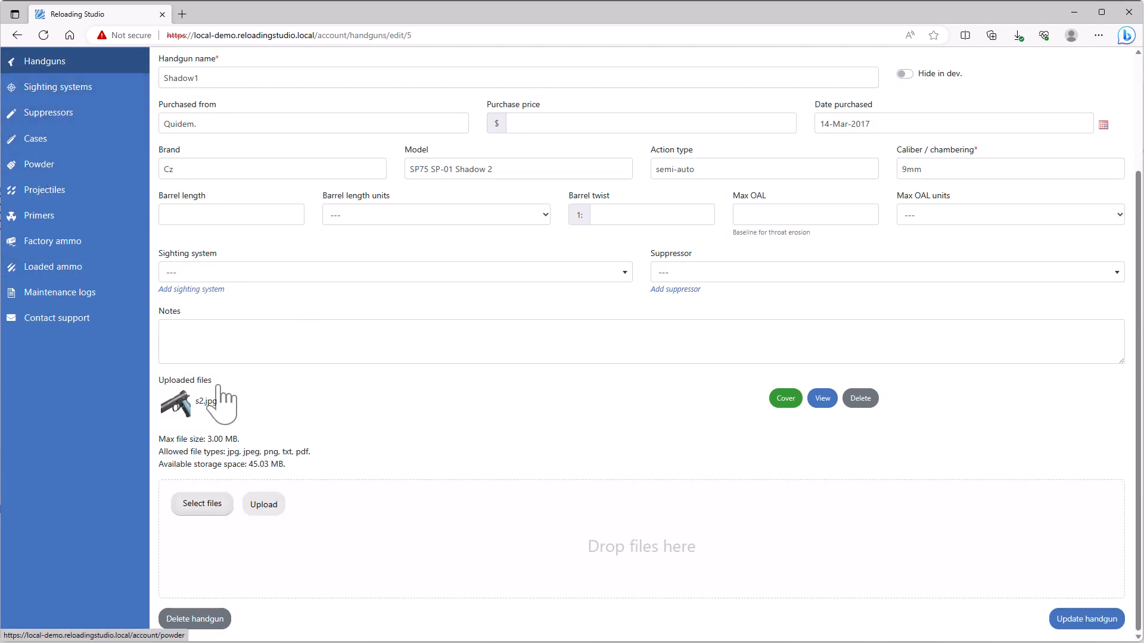
Step: Assign the holosun-HS507C-X2-1 sighting system to the Shadow1 handgun and update the record
{"action": "scroll", "coordinate": [285, 356], "scroll_direction": "up", "scroll_amount": 2}
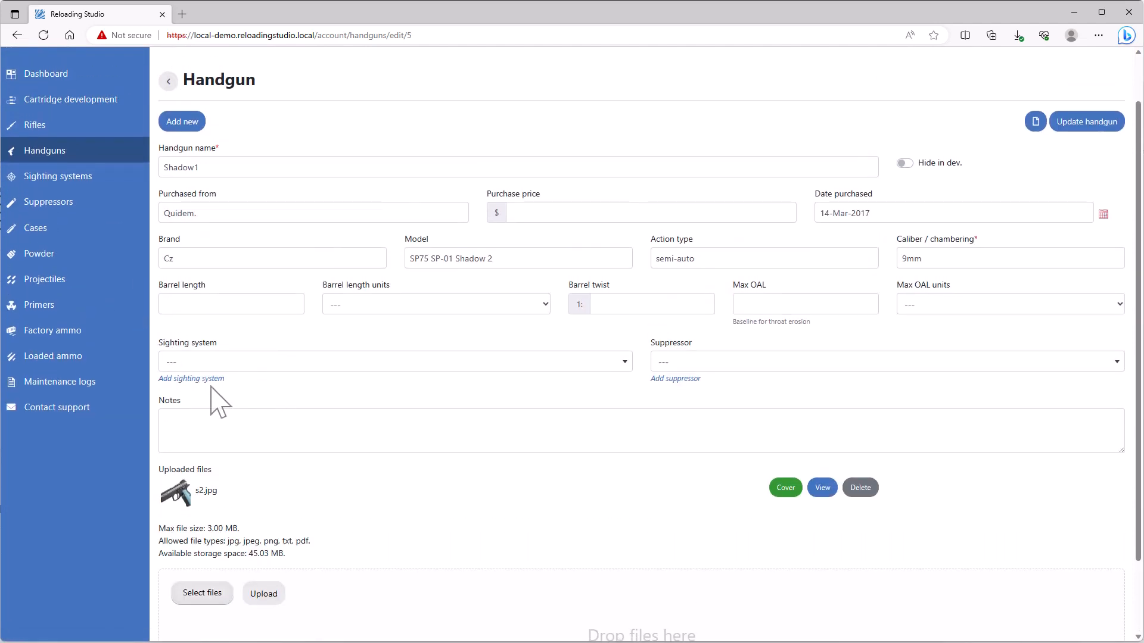
{"action": "left_click", "coordinate": [234, 365]}
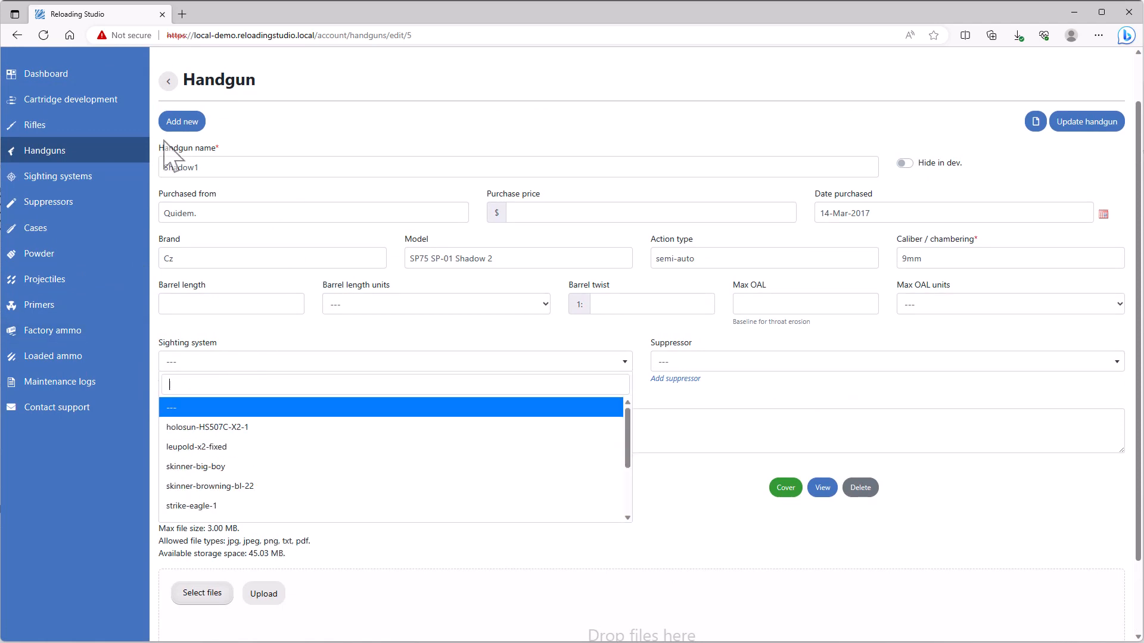
{"action": "scroll", "coordinate": [268, 476], "scroll_direction": "down", "scroll_amount": 1}
{"action": "scroll", "coordinate": [268, 478], "scroll_direction": "down", "scroll_amount": 1}
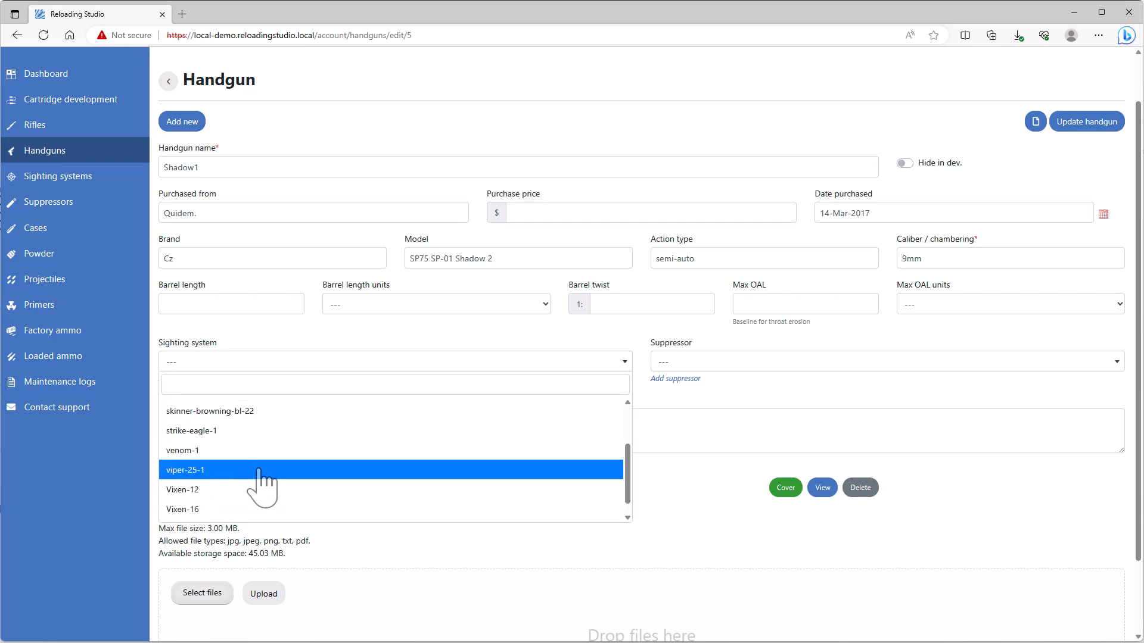
{"action": "scroll", "coordinate": [224, 485], "scroll_direction": "up", "scroll_amount": 3}
{"action": "scroll", "coordinate": [219, 475], "scroll_direction": "up", "scroll_amount": 1}
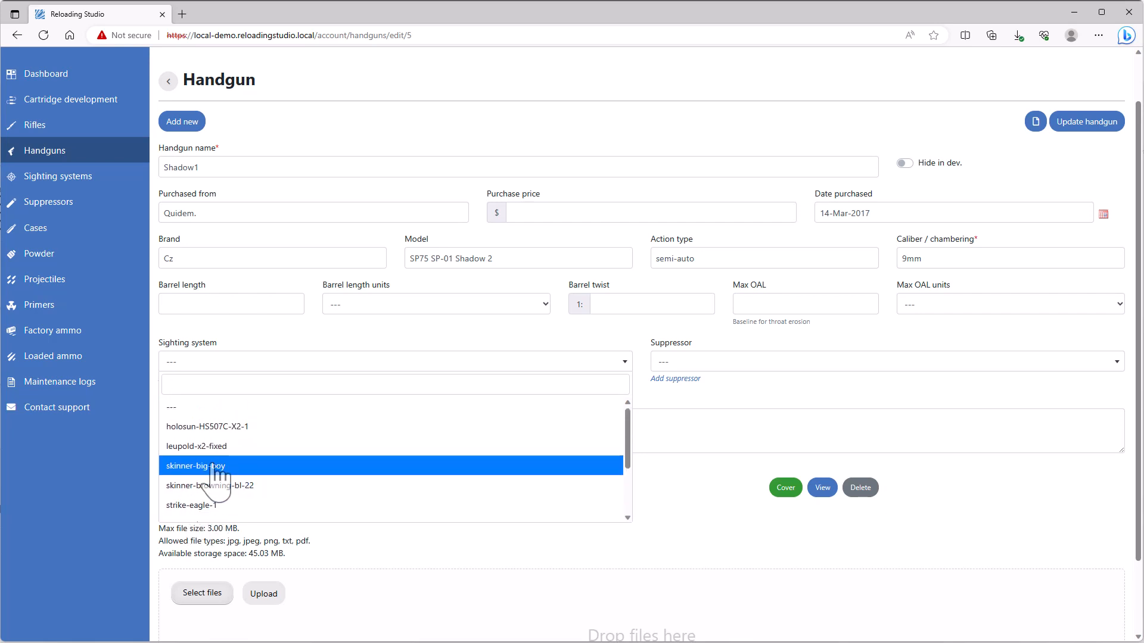
{"action": "left_click", "coordinate": [224, 426]}
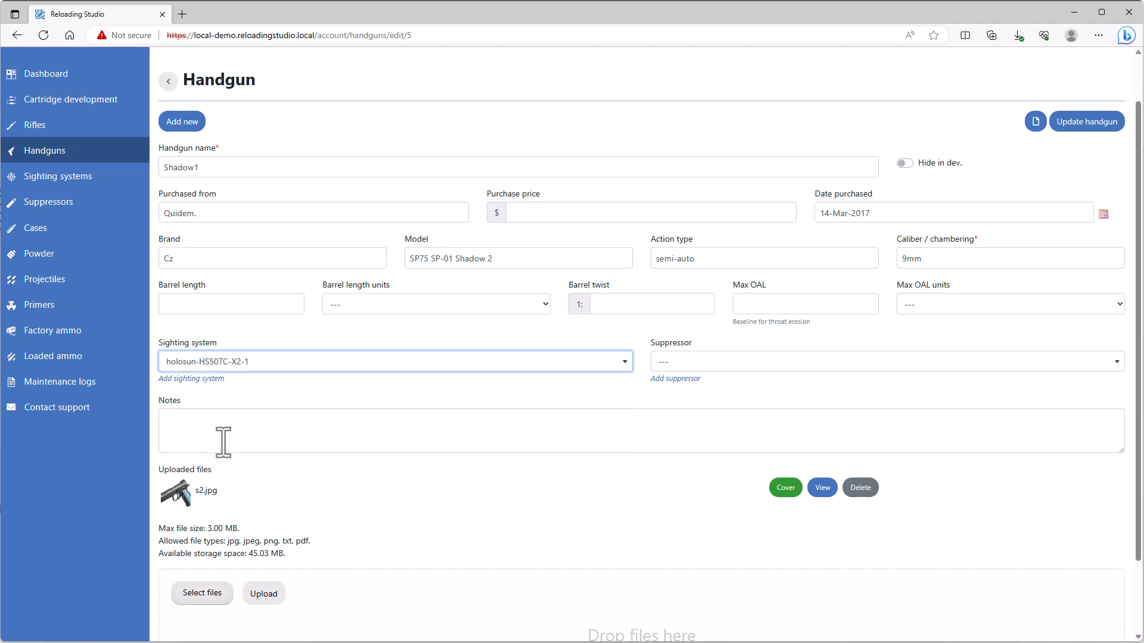
{"action": "left_click", "coordinate": [1070, 127]}
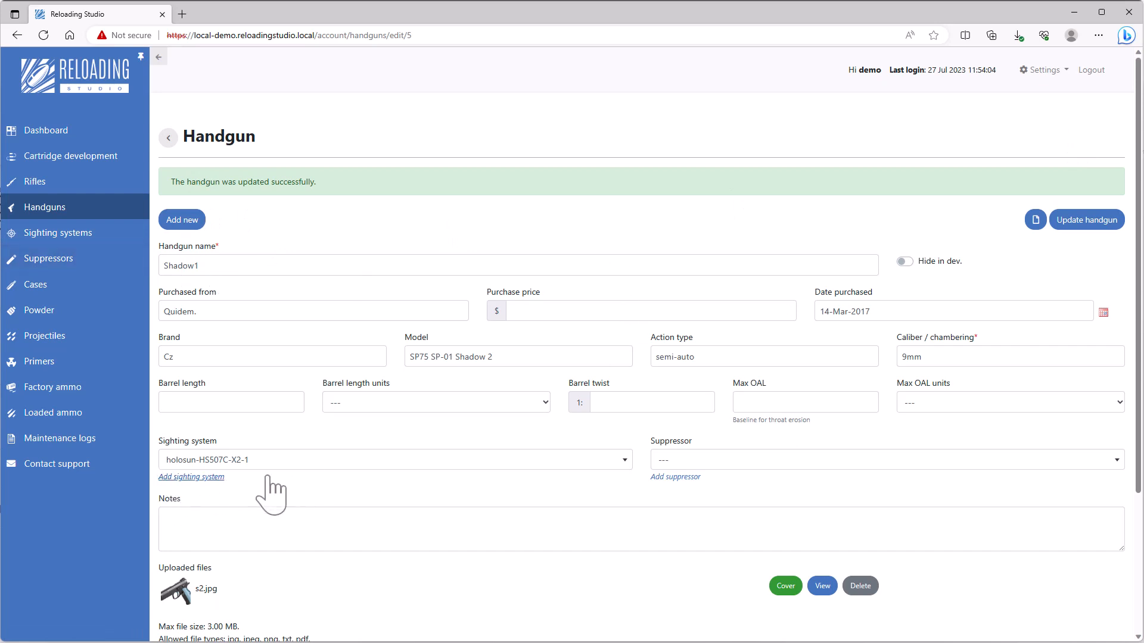
Step: Return to the sighting systems list and check the mounted status of holosun-HS507C-X2-1
{"action": "left_click", "coordinate": [46, 215]}
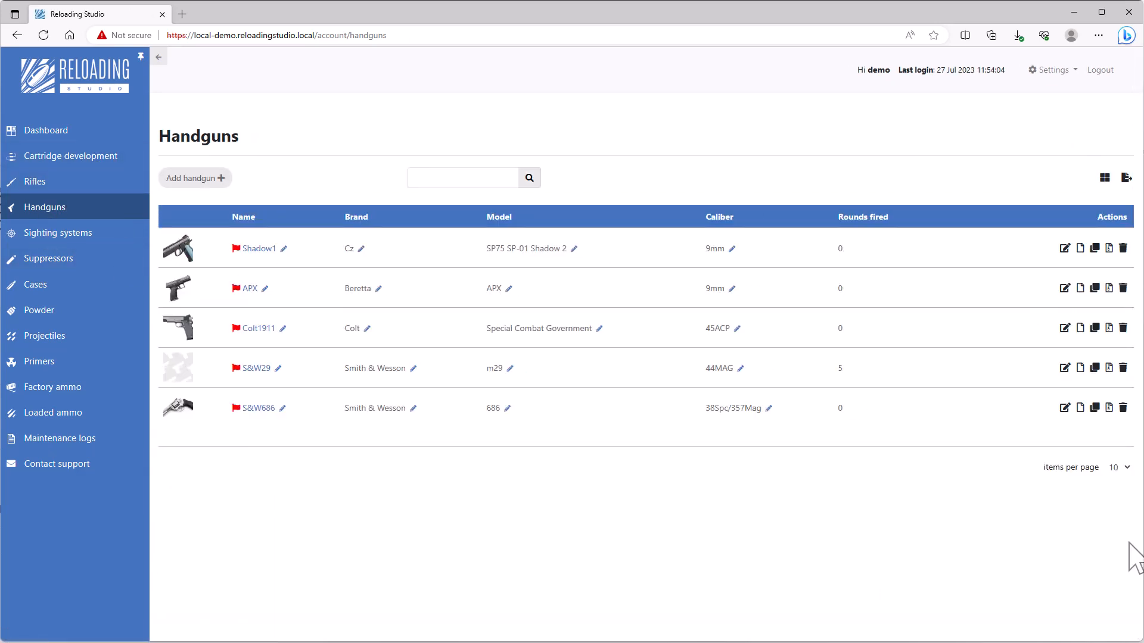
{"action": "left_click", "coordinate": [48, 234]}
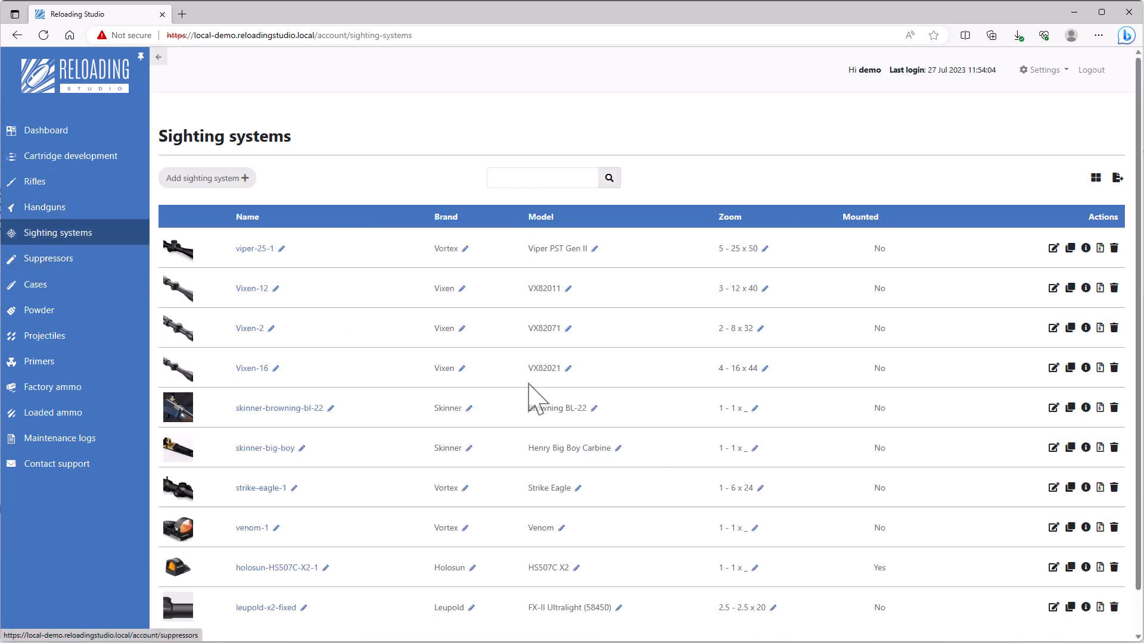
{"action": "scroll", "coordinate": [528, 385], "scroll_direction": "down", "scroll_amount": 2}
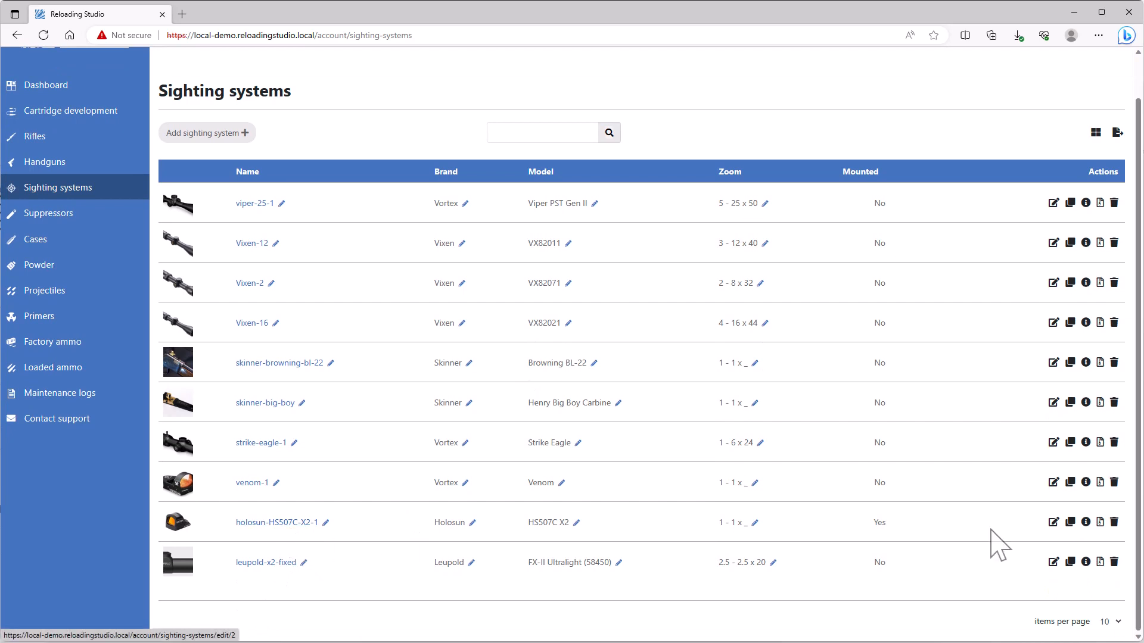
{"action": "left_click_drag", "start_coordinate": [874, 524], "coordinate": [892, 520]}
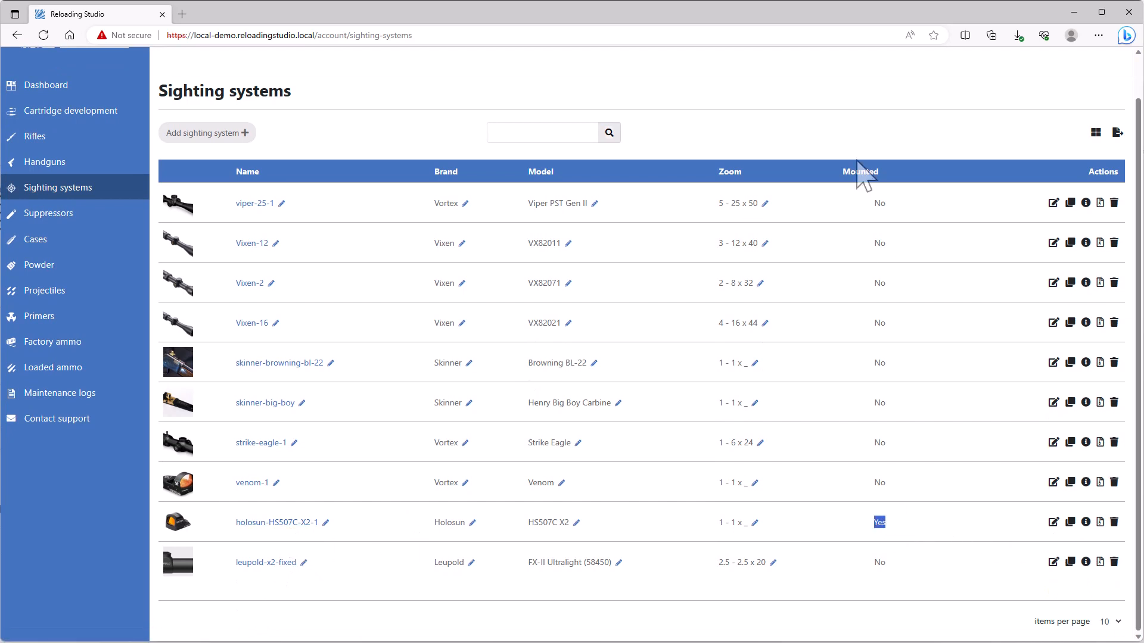
{"action": "left_click", "coordinate": [916, 527]}
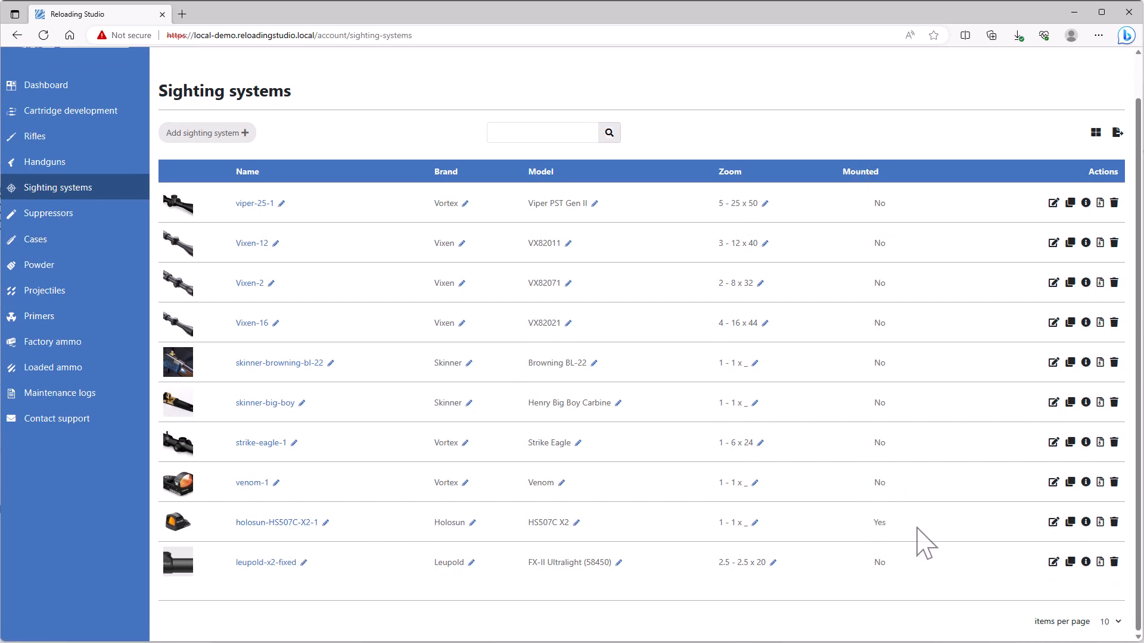
Step: View the usage details of holosun-HS507C-X2-1, open the linked Shadow1 handgun, and return to the sighting systems list
{"action": "left_click", "coordinate": [1085, 523]}
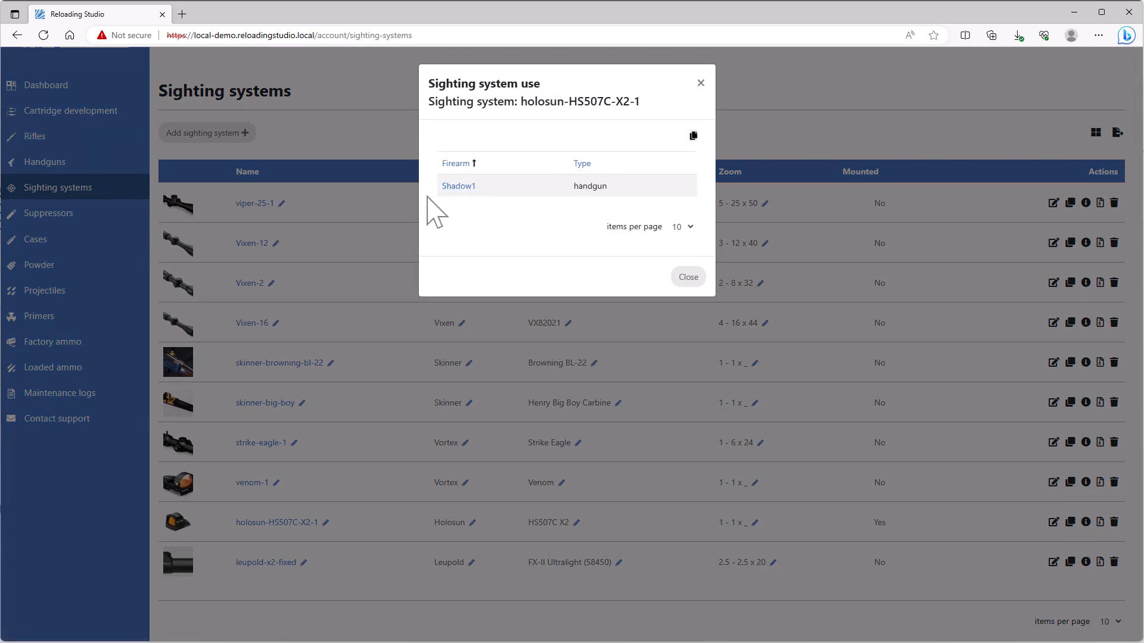
{"action": "left_click", "coordinate": [462, 186]}
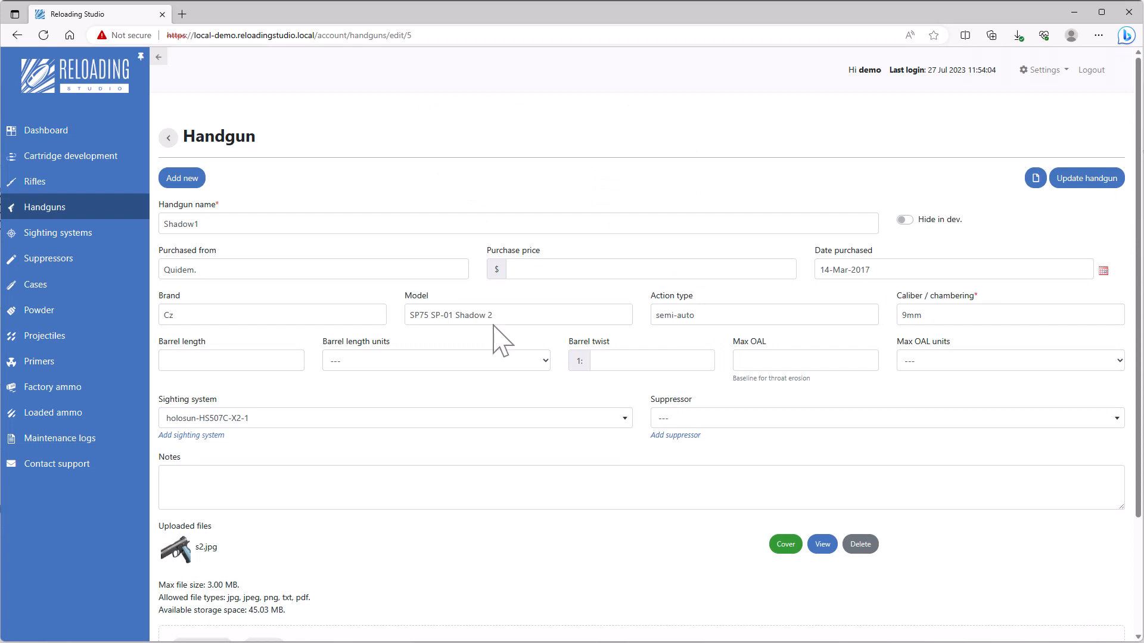
{"action": "left_click", "coordinate": [51, 238]}
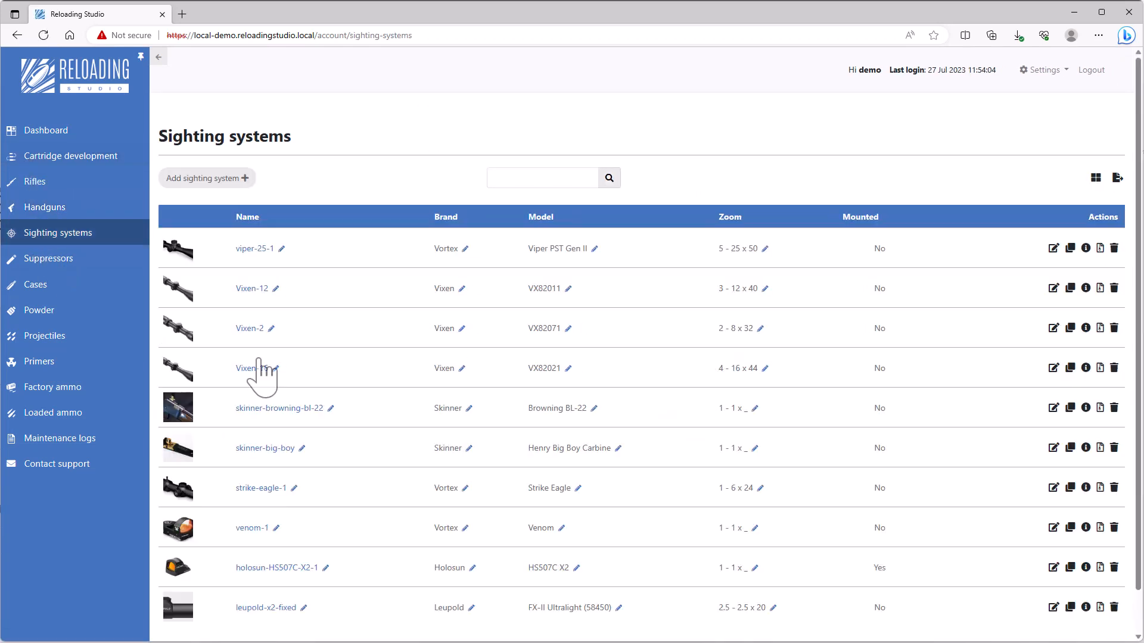
Step: Try to delete the holosun-HS507C-X2-1 sighting system from the list and read the resulting message
{"action": "scroll", "coordinate": [266, 370], "scroll_direction": "down", "scroll_amount": 1}
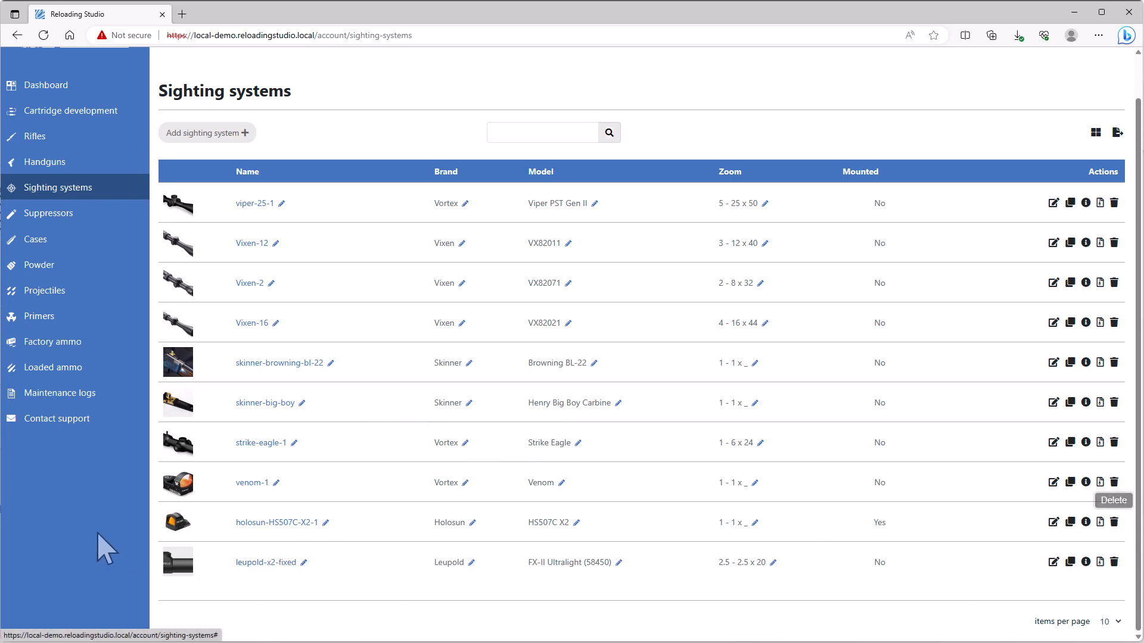
{"action": "left_click", "coordinate": [1114, 523]}
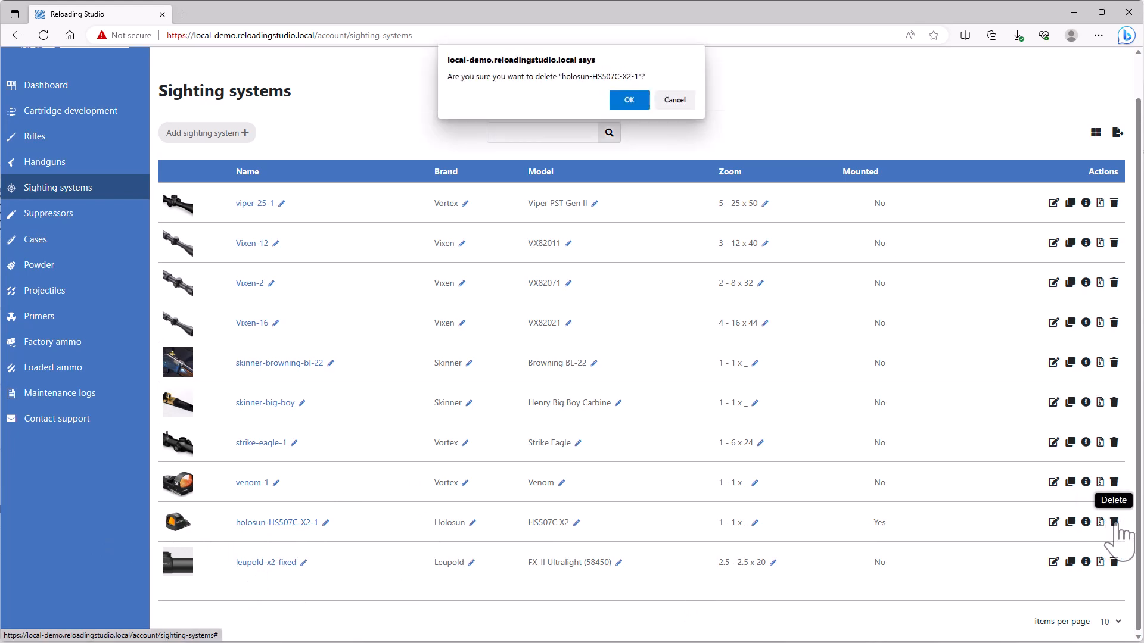
{"action": "left_click", "coordinate": [630, 100]}
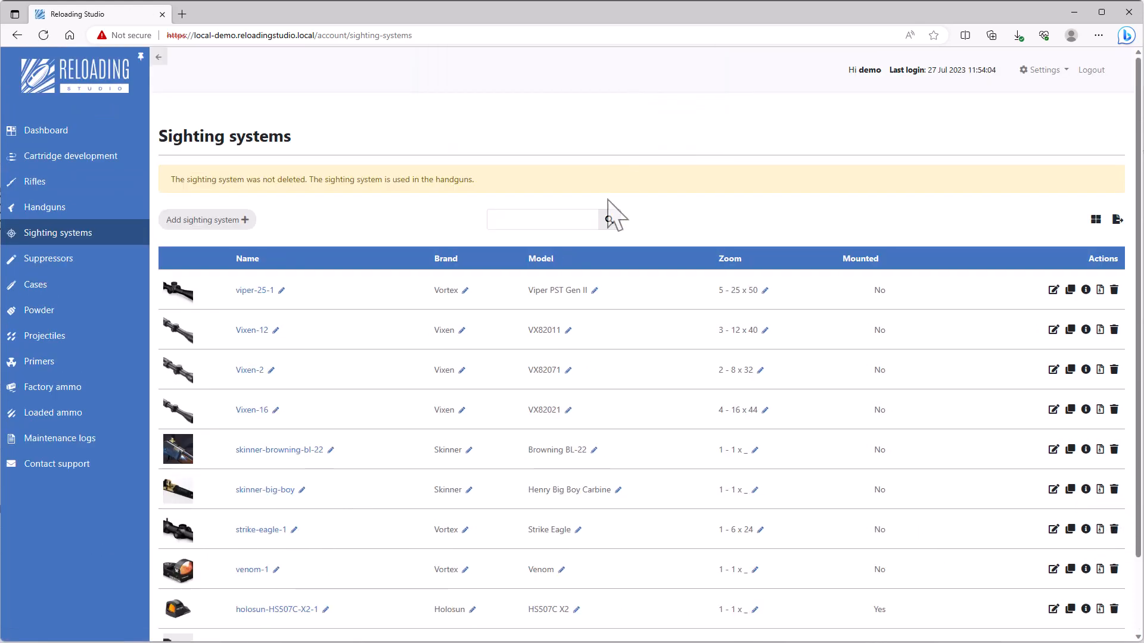
{"action": "left_click_drag", "start_coordinate": [173, 179], "coordinate": [481, 190]}
Step: Open the Shadow1 handgun from the usage details of holosun-HS507C-X2-1, clear its sighting system, and update the record
{"action": "scroll", "coordinate": [545, 458], "scroll_direction": "down", "scroll_amount": 2}
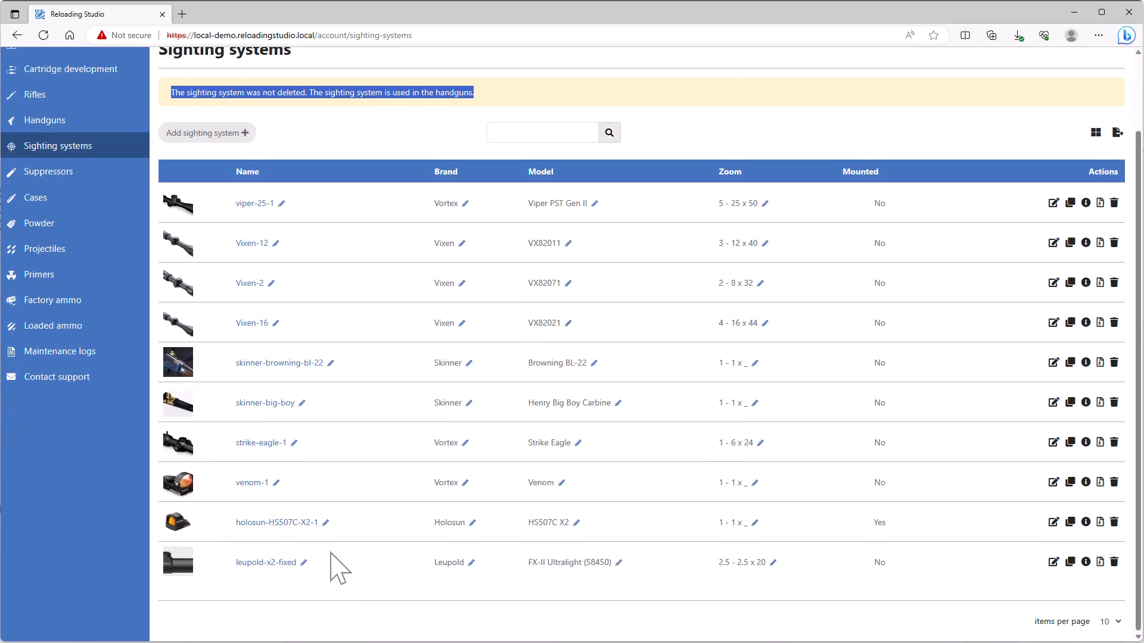
{"action": "left_click", "coordinate": [1085, 523]}
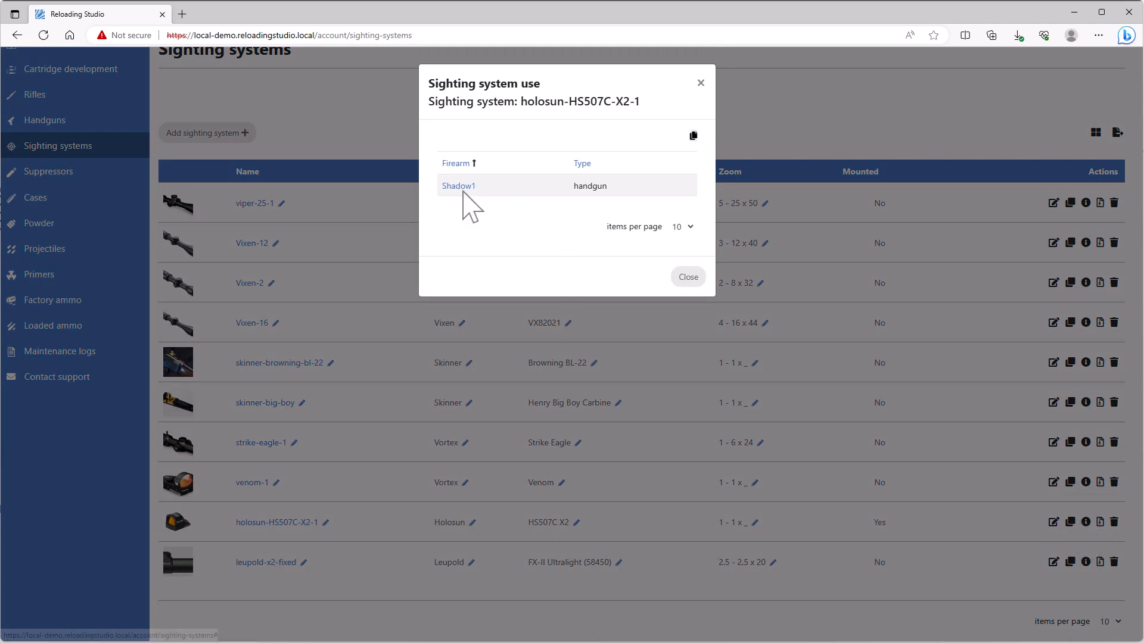
{"action": "left_click", "coordinate": [462, 187]}
{"action": "left_click", "coordinate": [271, 417]}
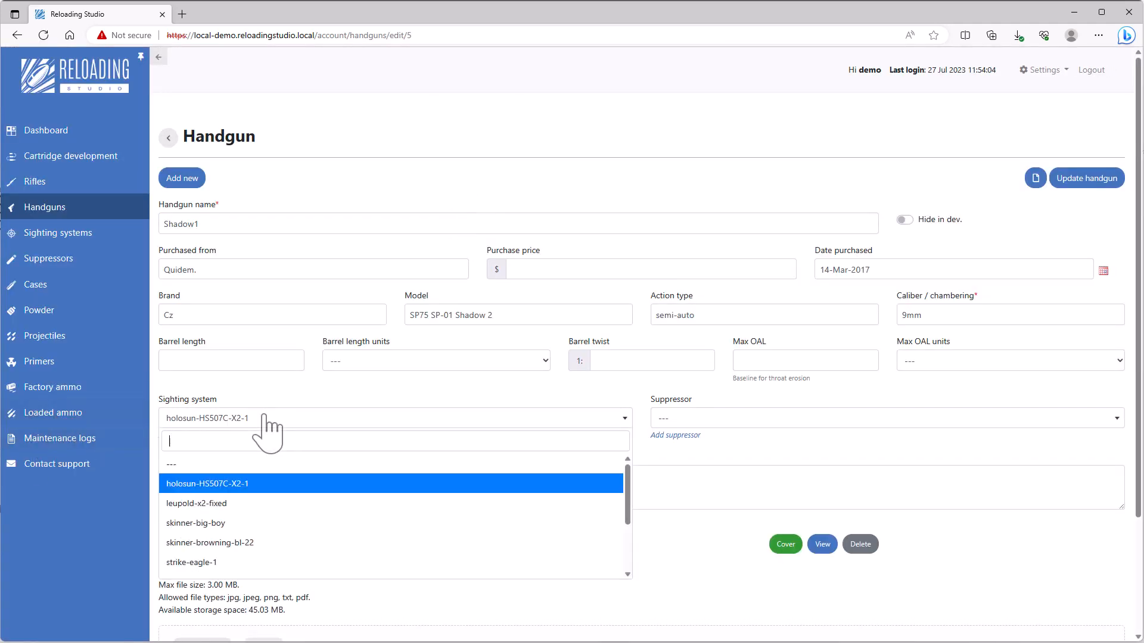
{"action": "left_click", "coordinate": [190, 462]}
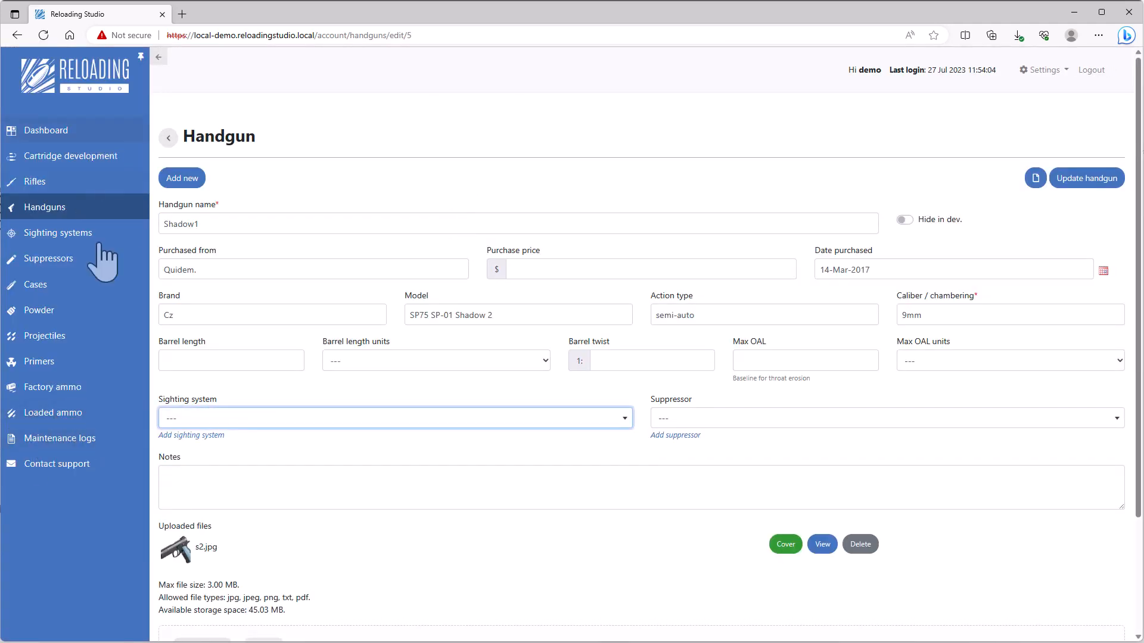
{"action": "left_click", "coordinate": [1070, 178]}
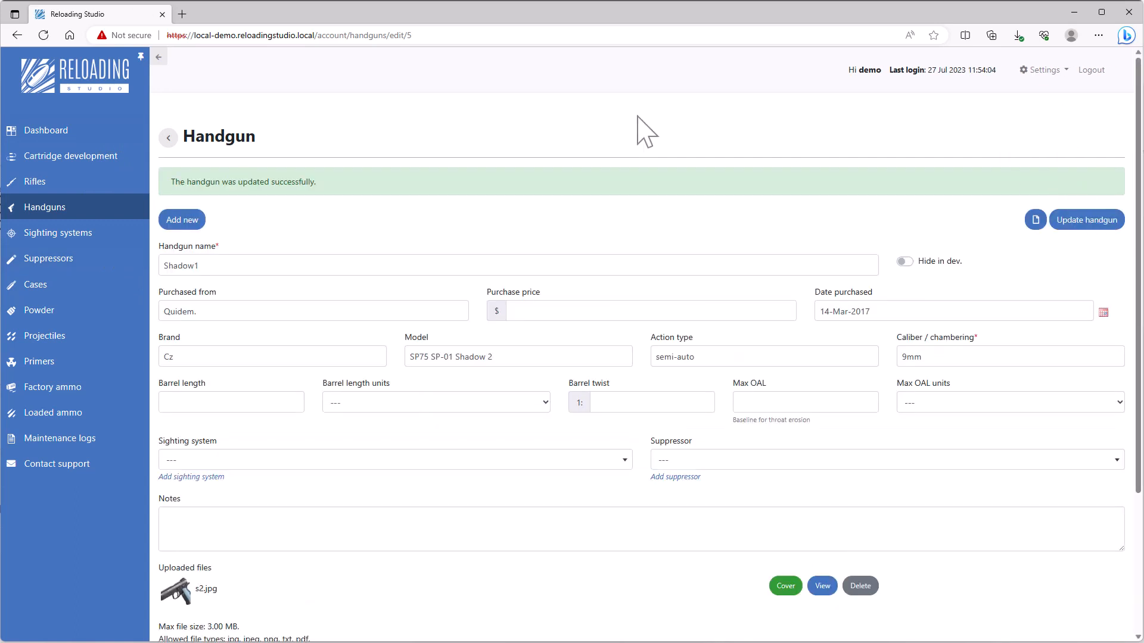
Step: Recheck the mounted status and usage details of holosun-HS507C-X2-1 in the sighting systems list, and close the details
{"action": "left_click", "coordinate": [58, 234]}
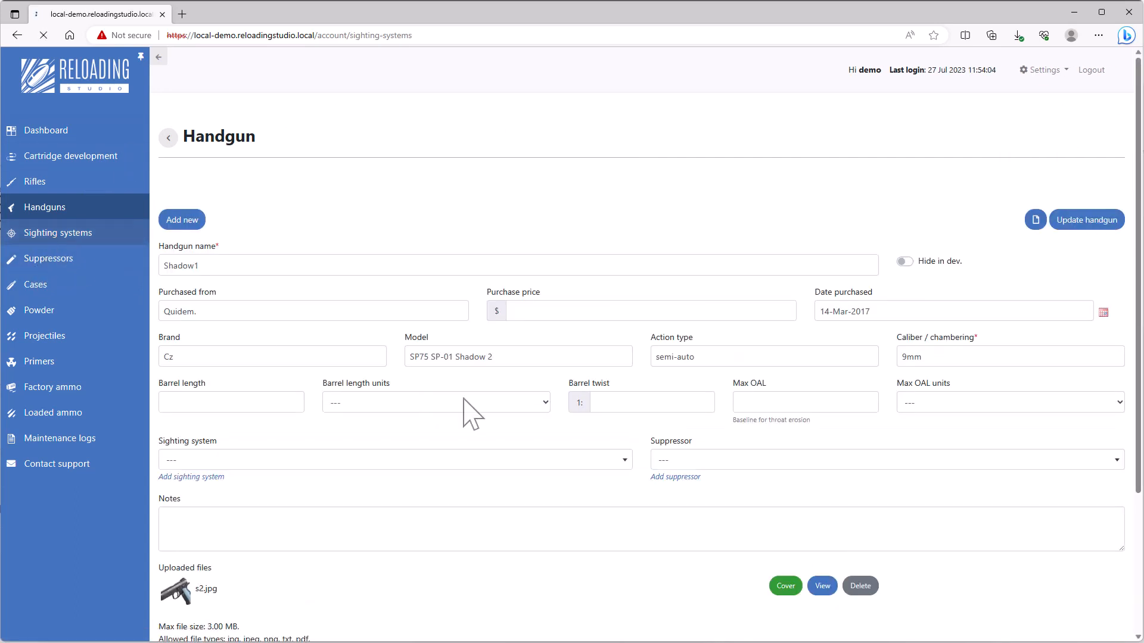
{"action": "scroll", "coordinate": [458, 596], "scroll_direction": "down", "scroll_amount": 1}
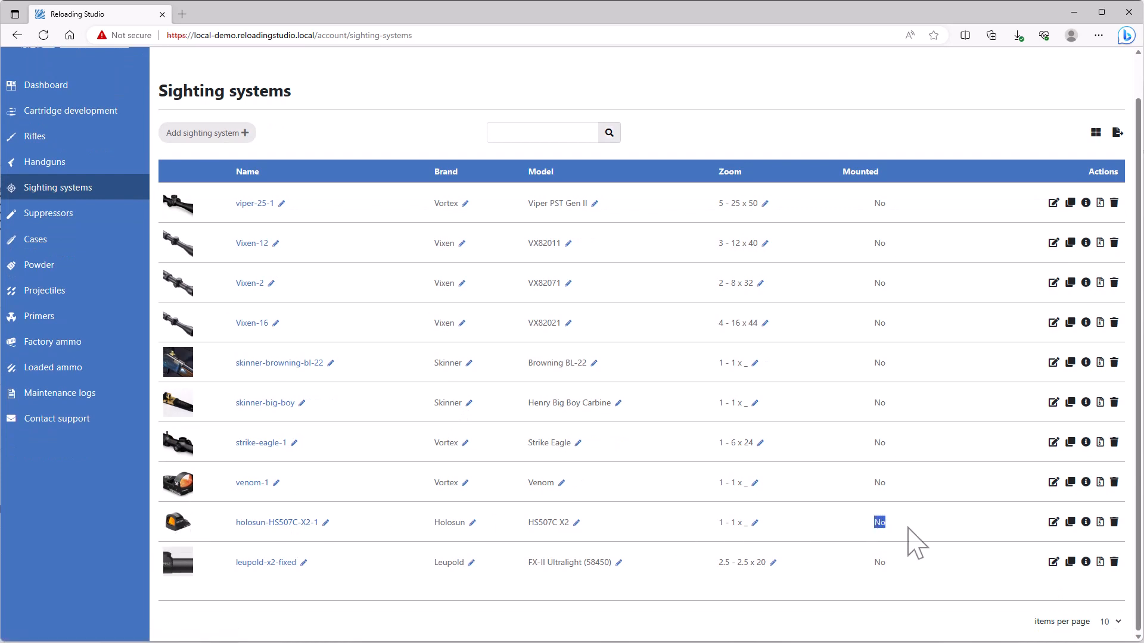
{"action": "left_click", "coordinate": [1085, 523]}
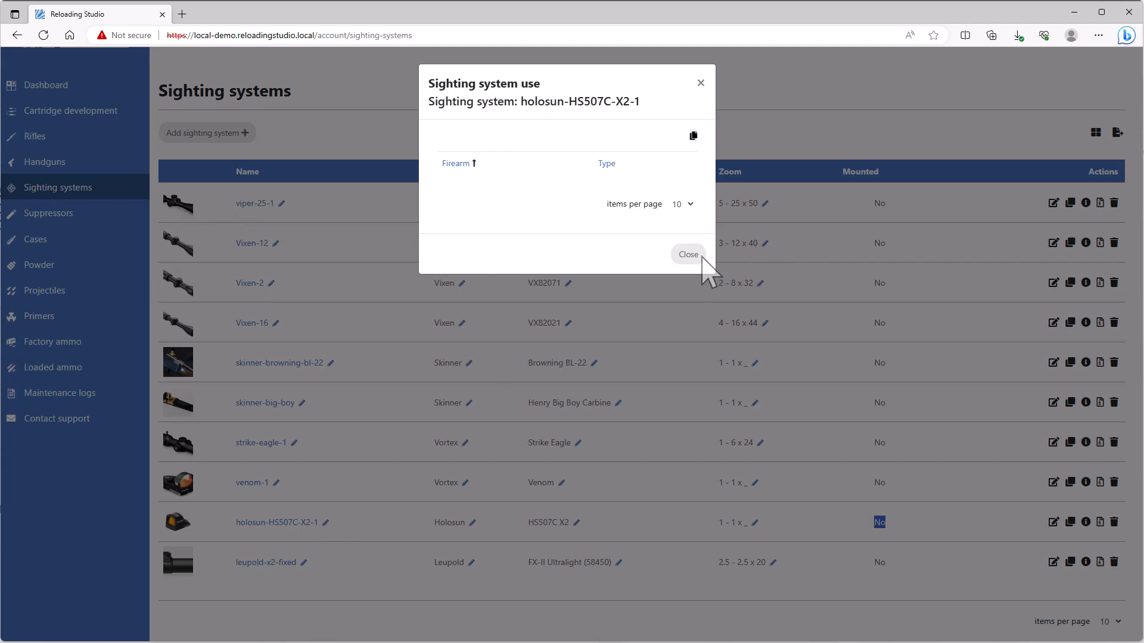
{"action": "left_click", "coordinate": [701, 259]}
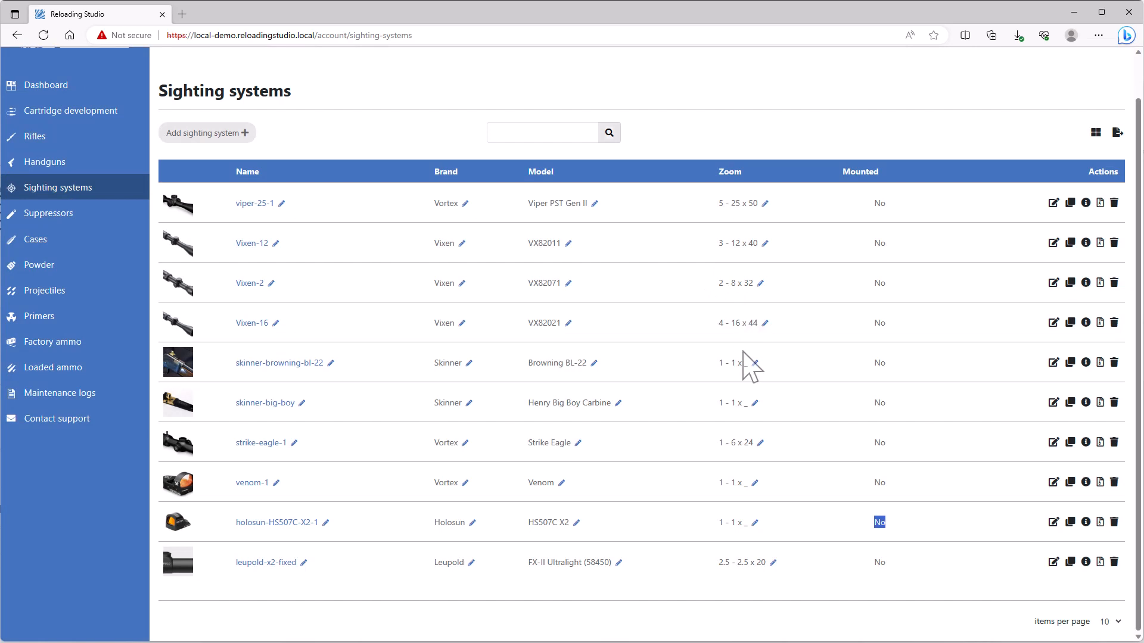